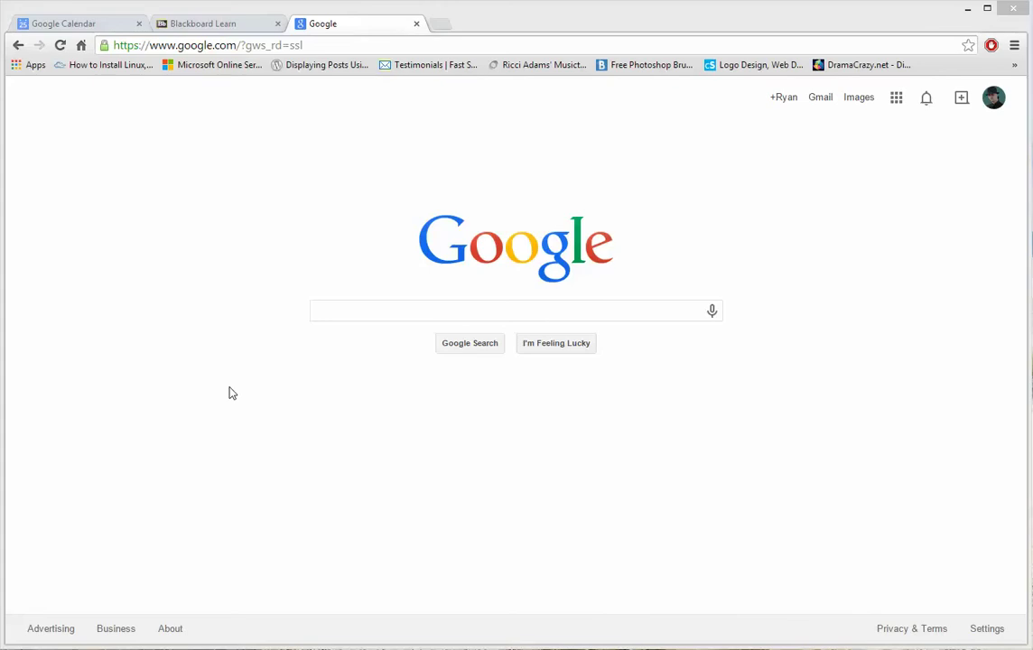
# Open Google Calendar from the Google home page and close the duplicate calendar tab.
pyautogui.click(896, 101)
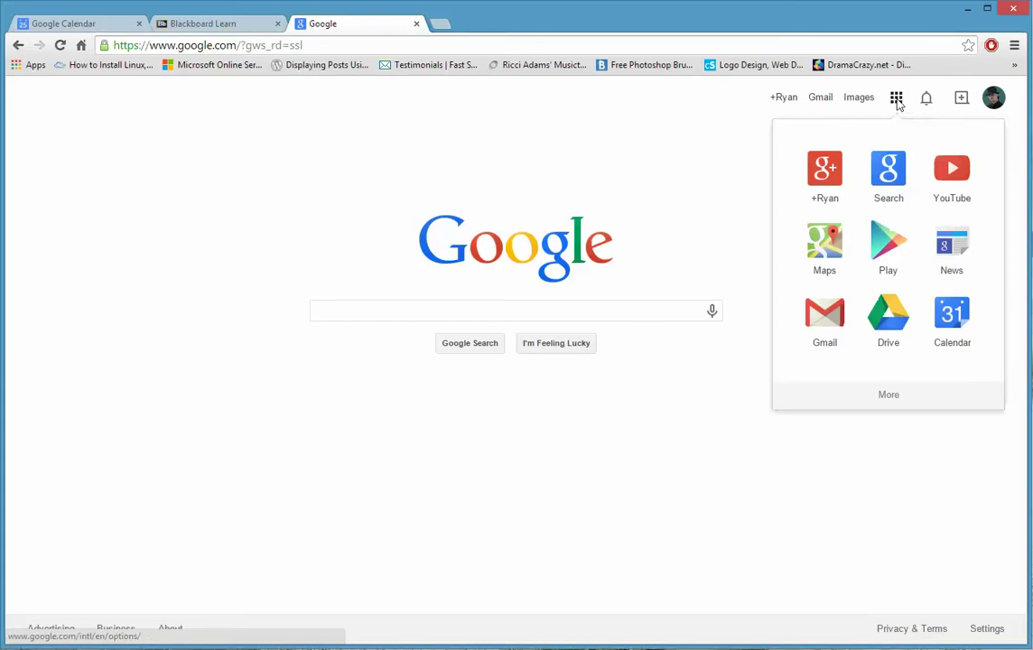
pyautogui.click(957, 325)
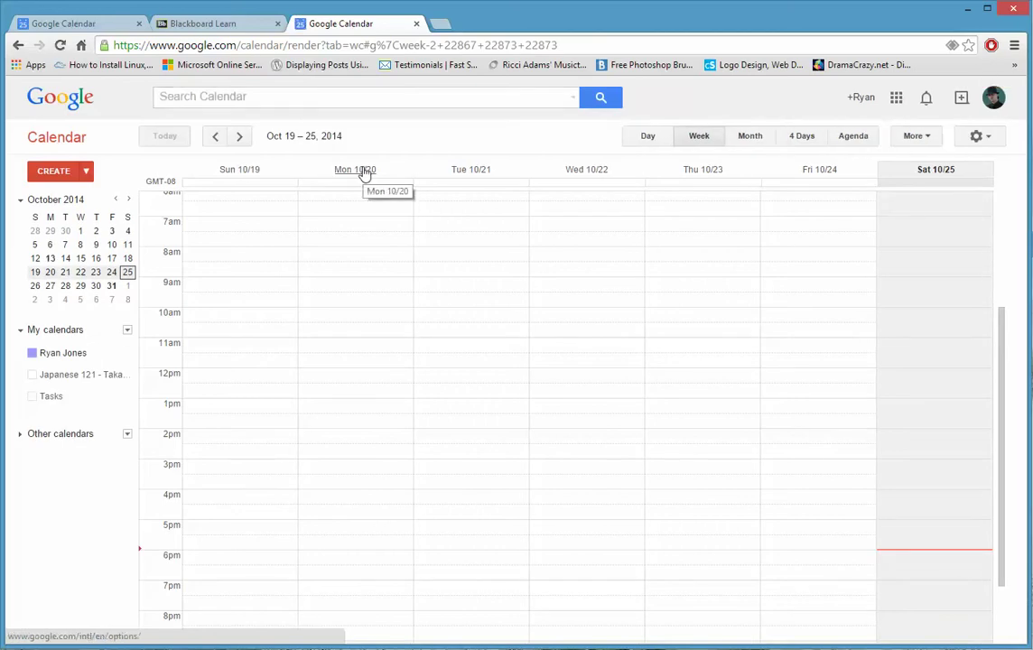
pyautogui.click(139, 24)
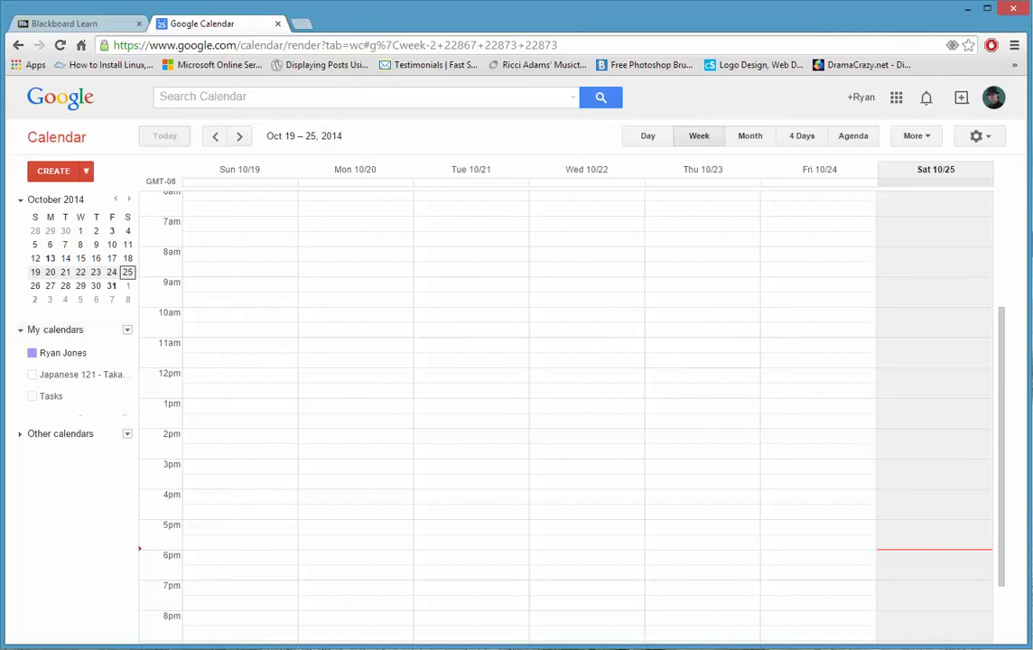
# Create a public calendar named "Class" with the description "this is a calendar" and the location USA.
pyautogui.click(128, 331)
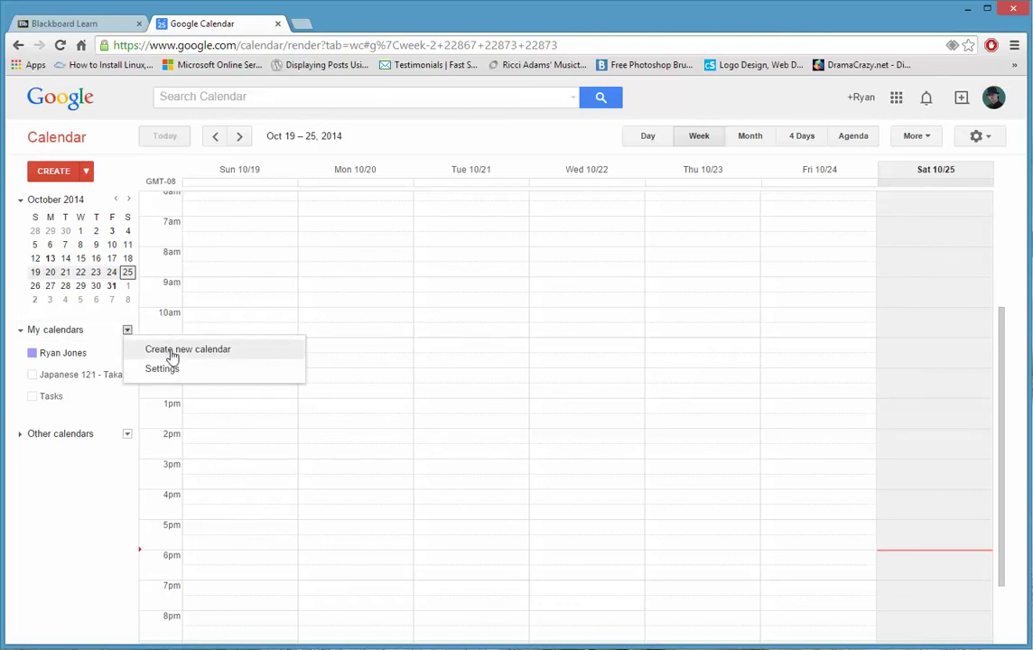
pyautogui.click(173, 352)
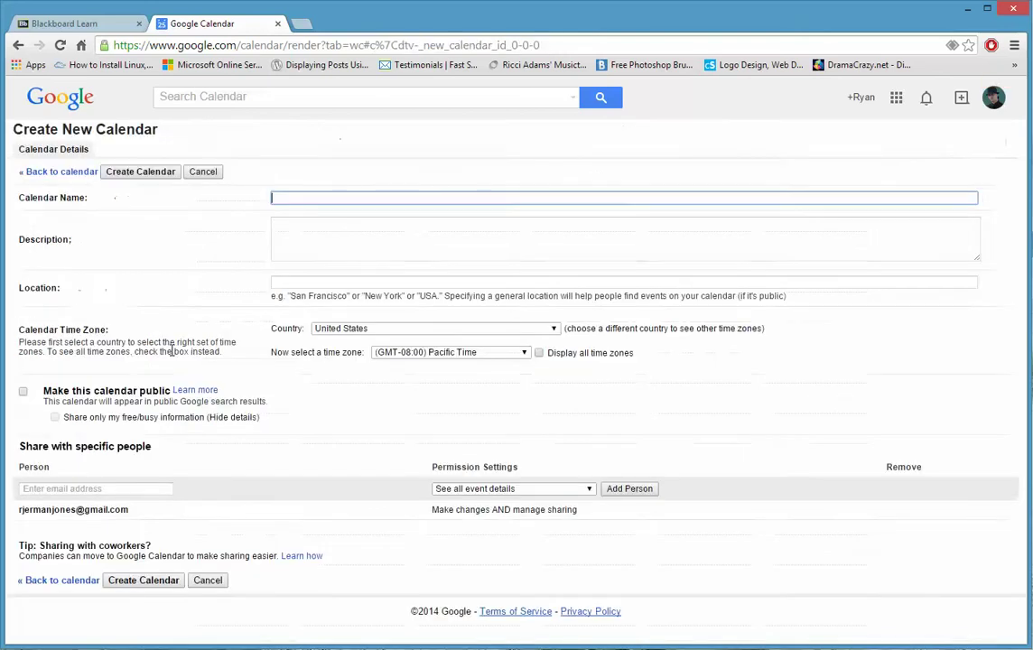
pyautogui.click(23, 393)
pyautogui.write('Class')
pyautogui.press('Tab')
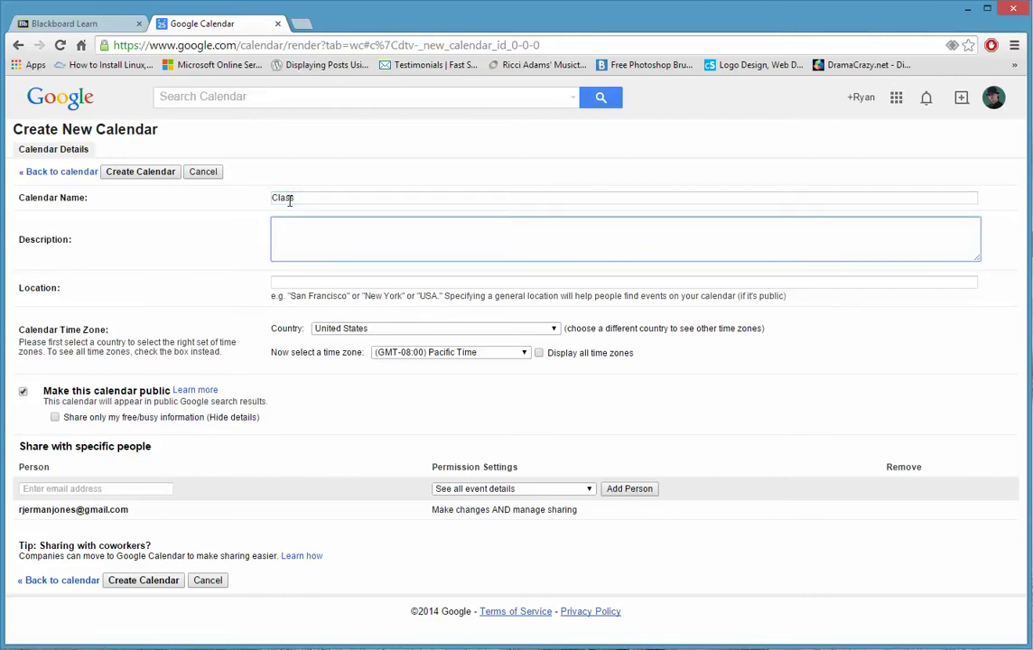
pyautogui.write('this is a calendar')
pyautogui.click(295, 284)
pyautogui.write('USA')
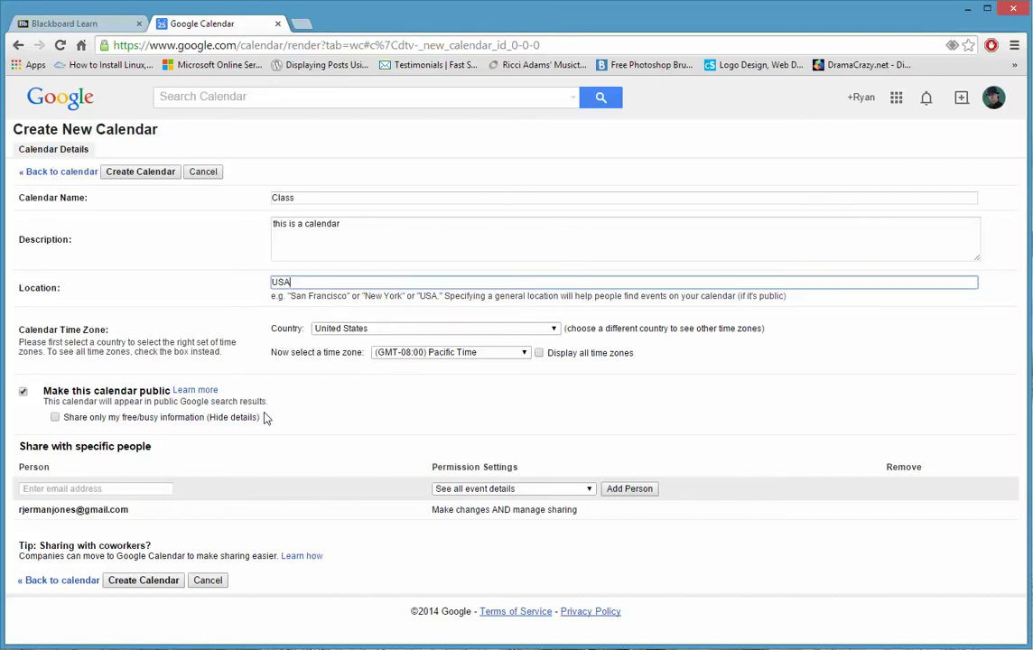
pyautogui.click(142, 581)
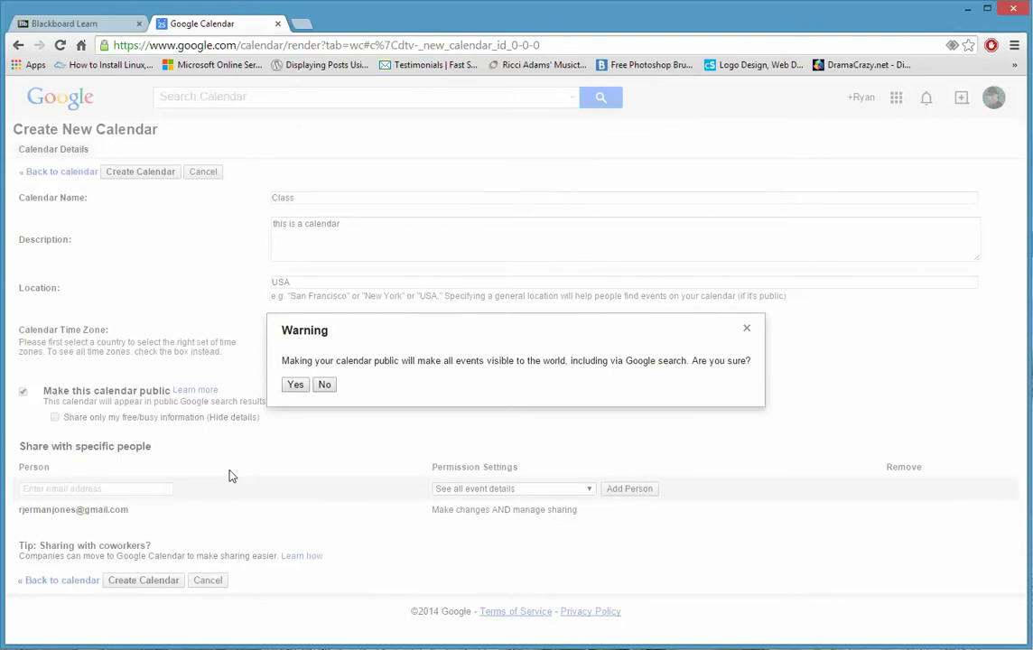
pyautogui.click(295, 387)
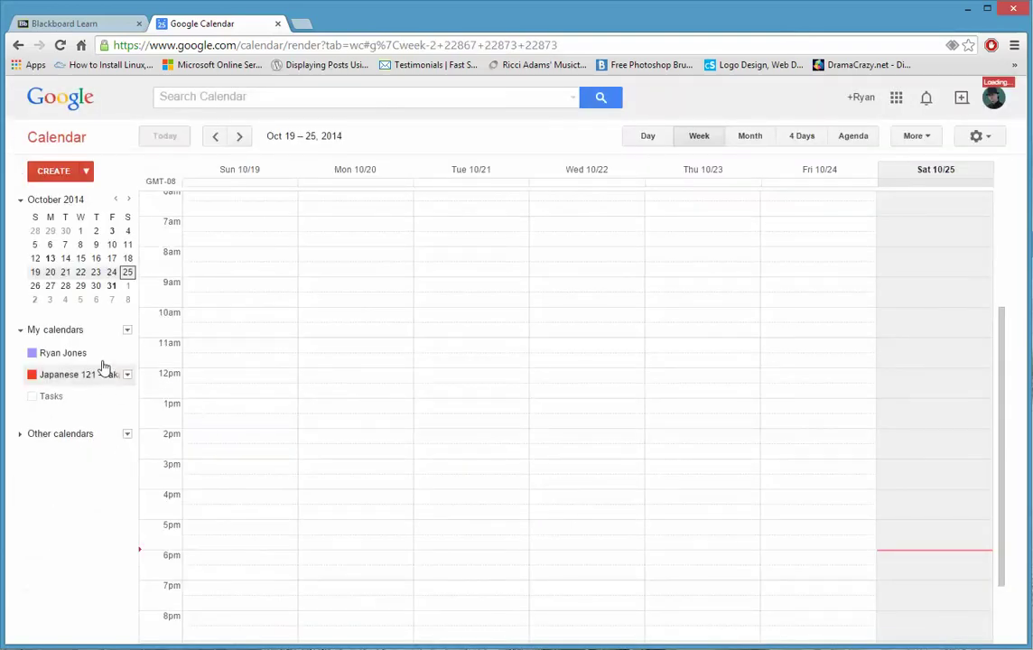
# Hide the Class calendar's events and show the Japanese 121 calendar in the week view.
pyautogui.click(48, 395)
pyautogui.click(48, 394)
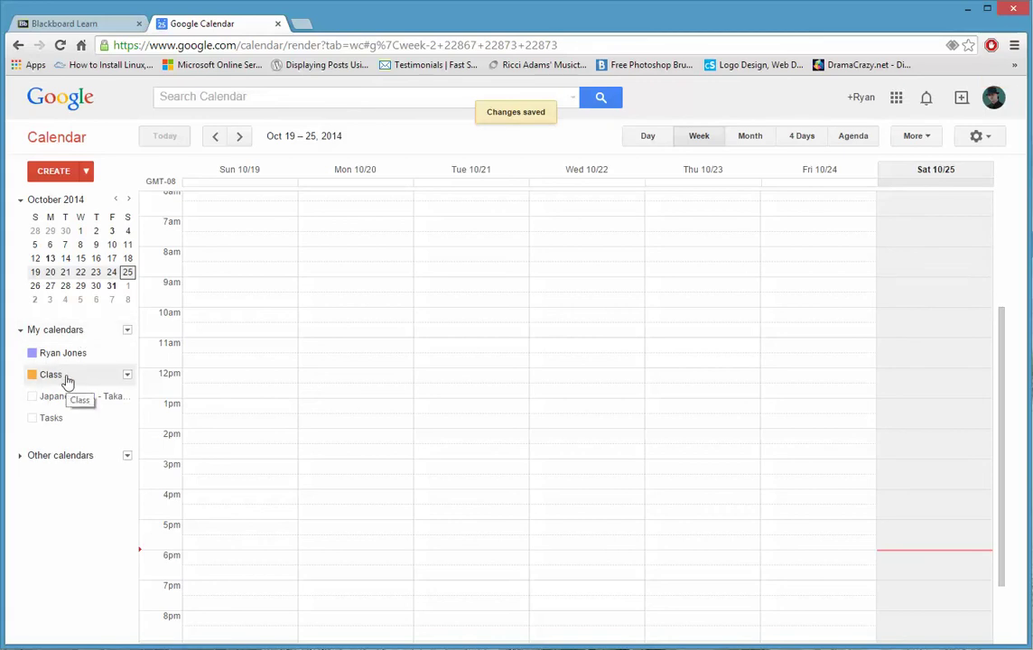
pyautogui.click(128, 376)
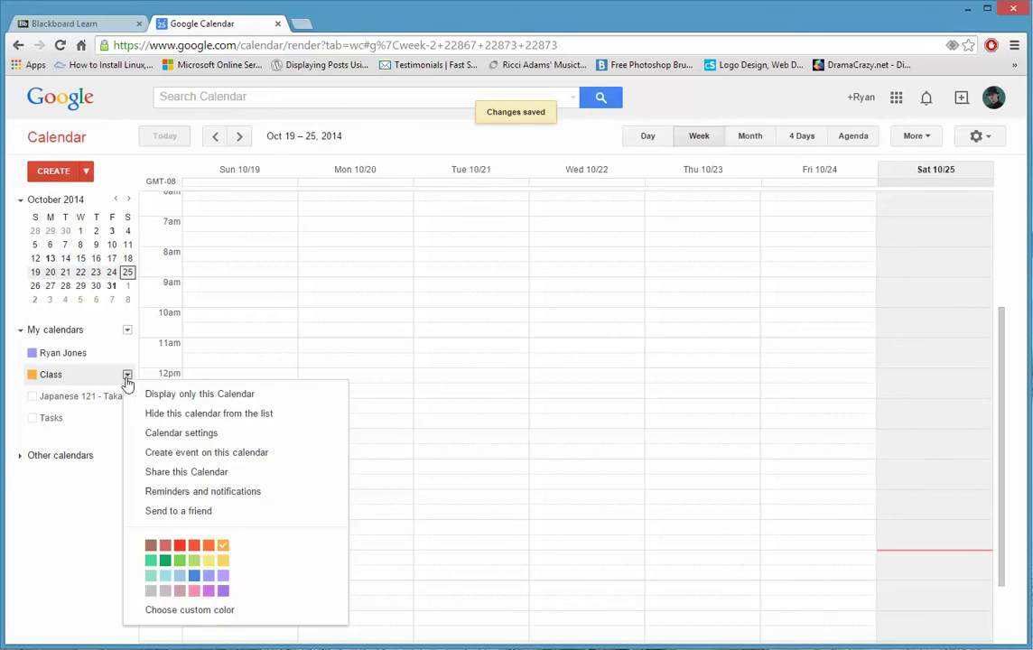
pyautogui.click(127, 375)
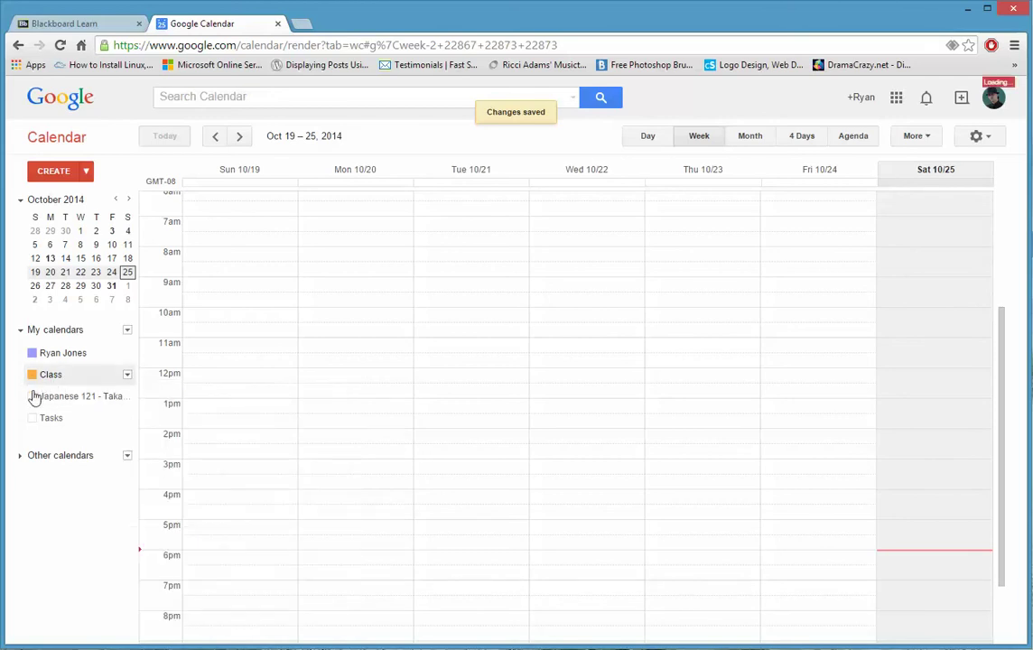
pyautogui.click(39, 377)
pyautogui.click(34, 397)
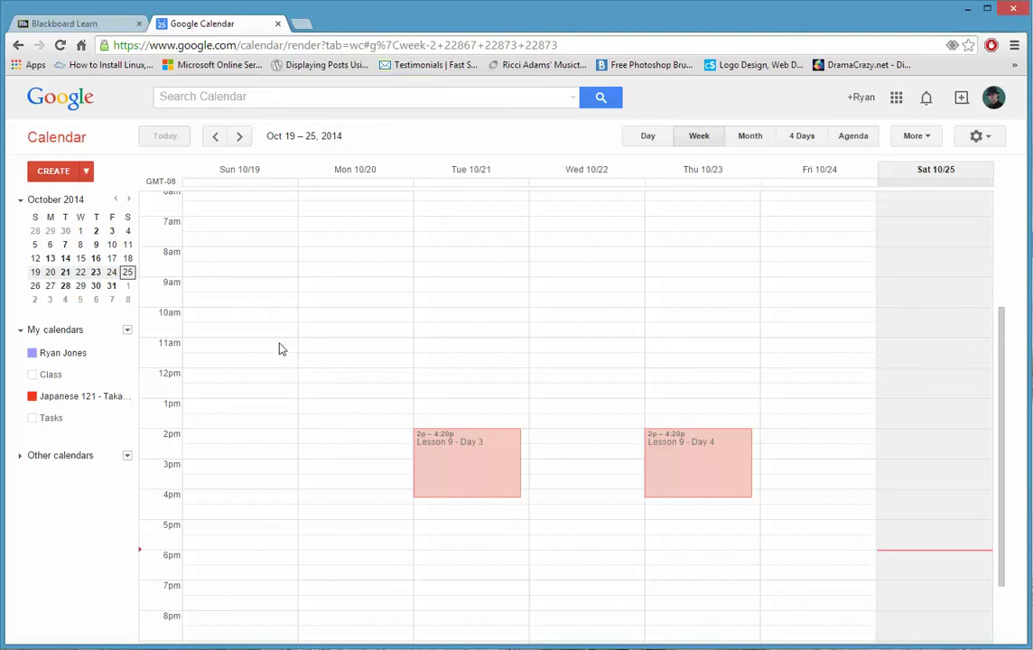
# Switch to Blackboard Learn and open the Japanese 1 course with edit mode turned on.
pyautogui.moveTo(65, 23); pyautogui.dragTo(237, 27)
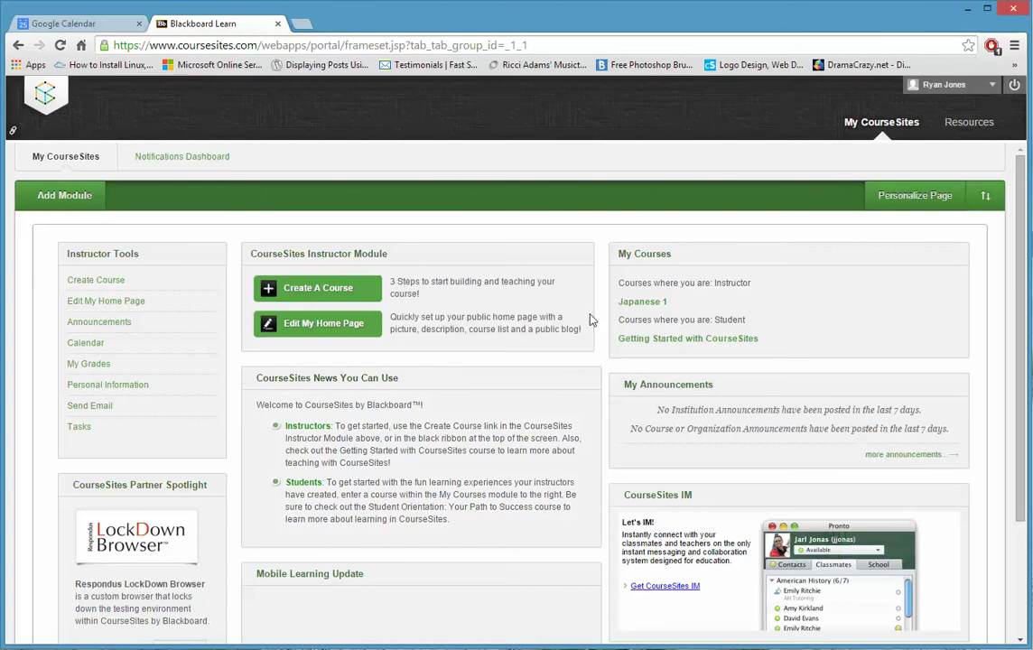
pyautogui.click(881, 132)
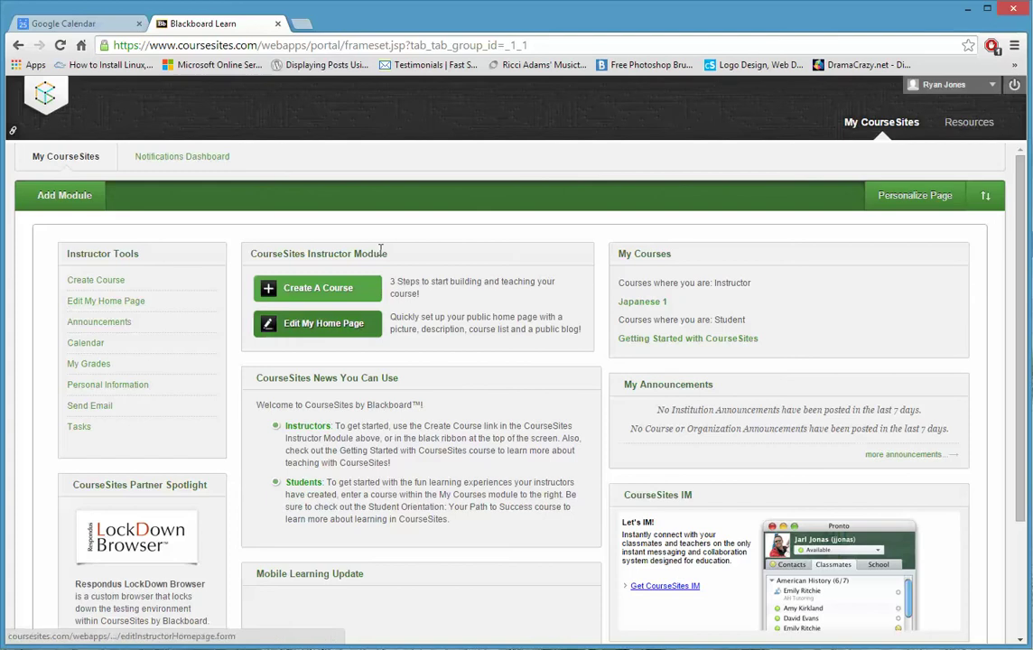
pyautogui.click(643, 304)
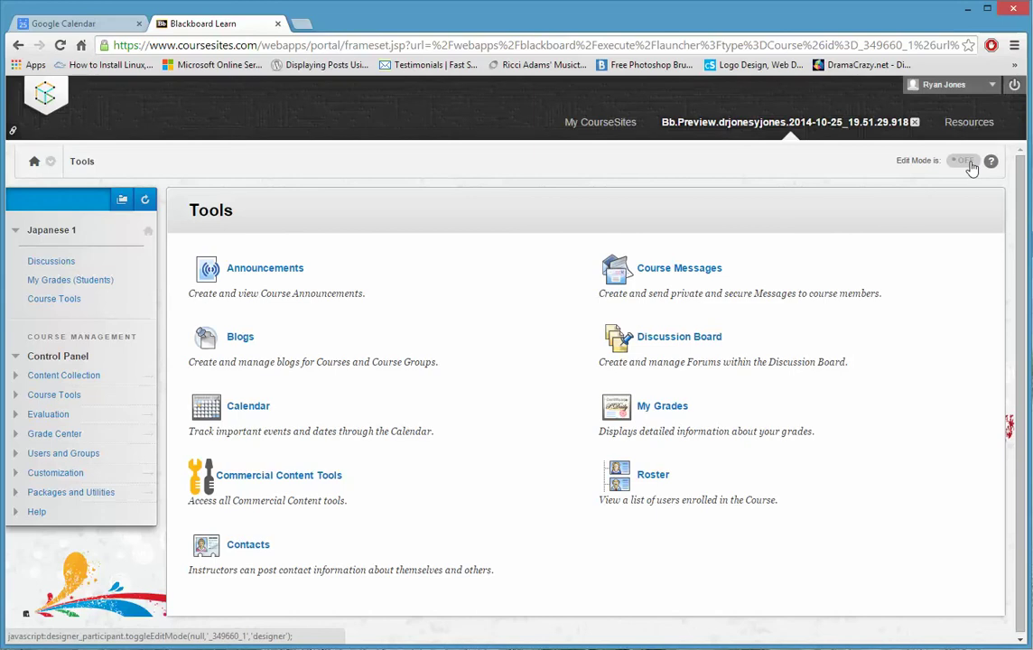
pyautogui.click(964, 163)
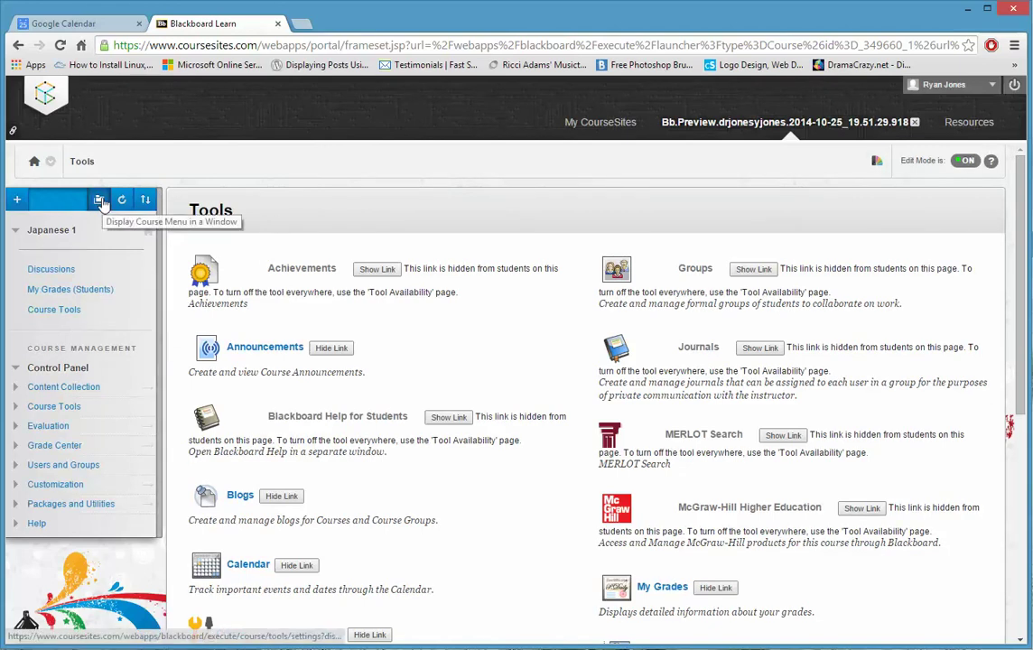
# Add a blank page named "Calendar" to the course menu, available to users, and expand its content editor's formatting tools.
pyautogui.click(20, 202)
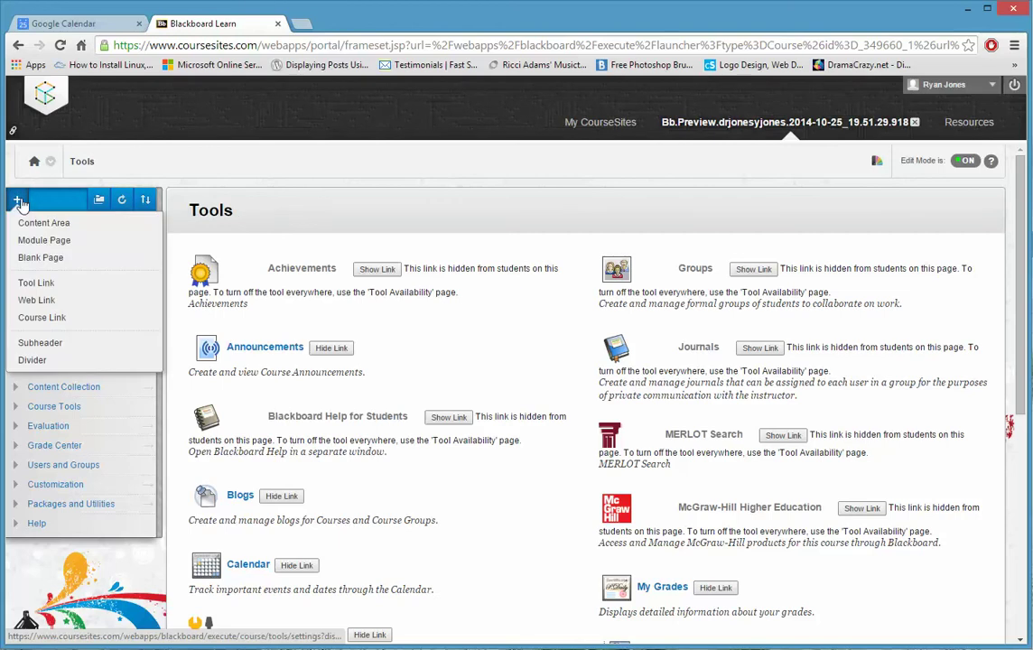
pyautogui.click(54, 260)
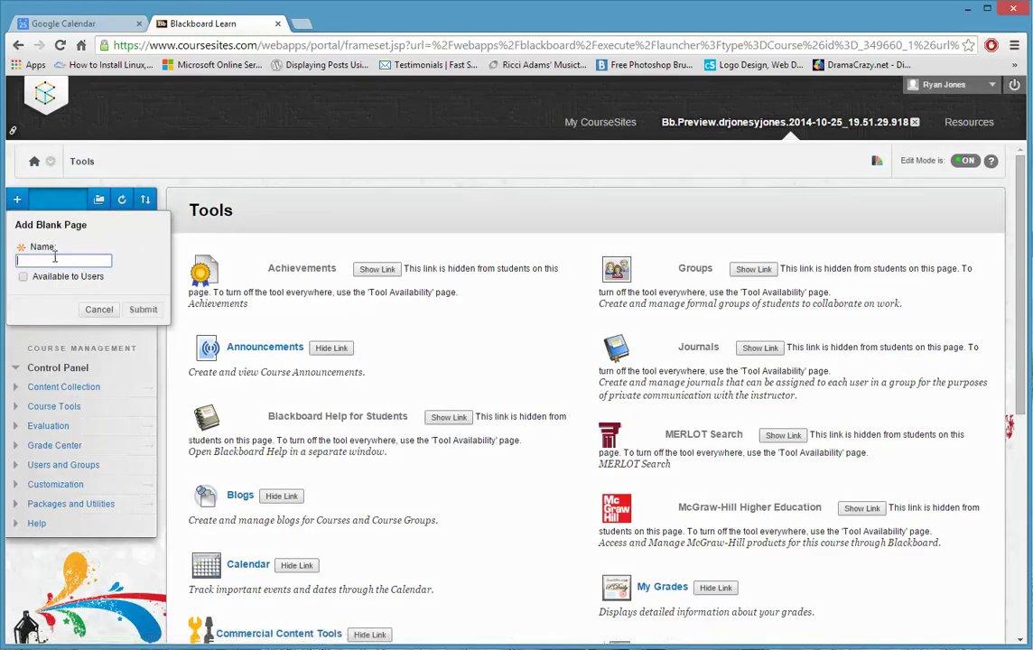
pyautogui.write('Calendar')
pyautogui.click(23, 276)
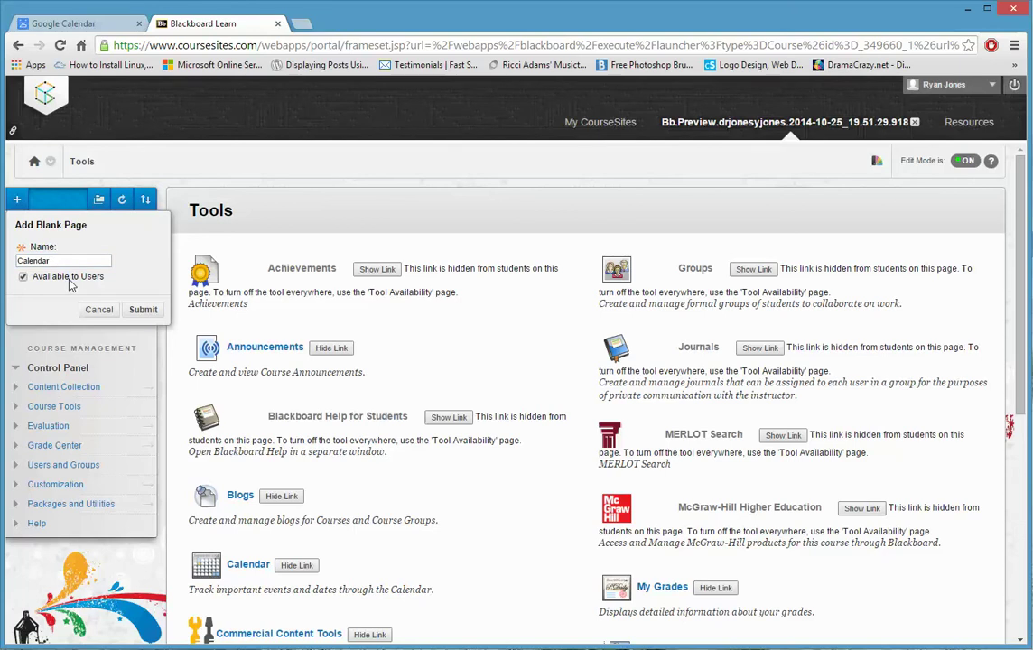
pyautogui.click(143, 309)
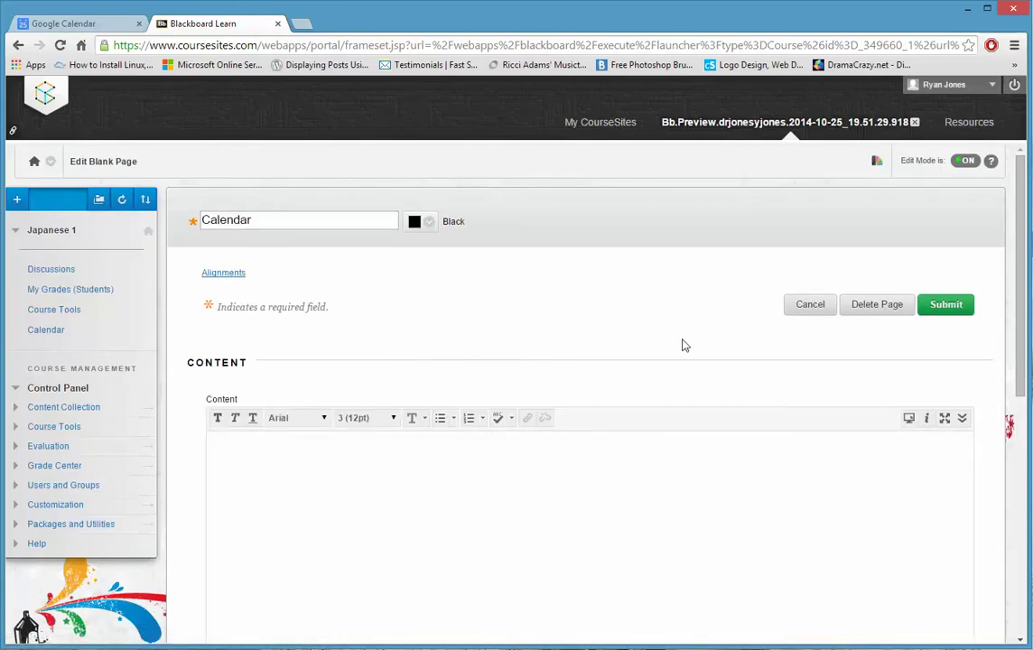
pyautogui.scroll(-1, 722, 355)
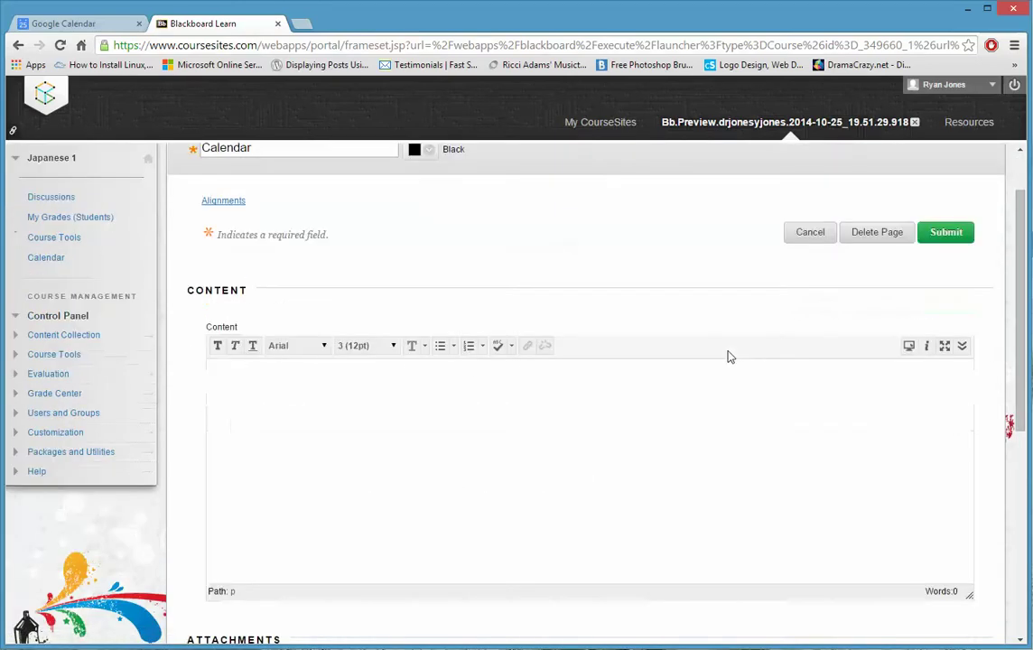
pyautogui.click(963, 347)
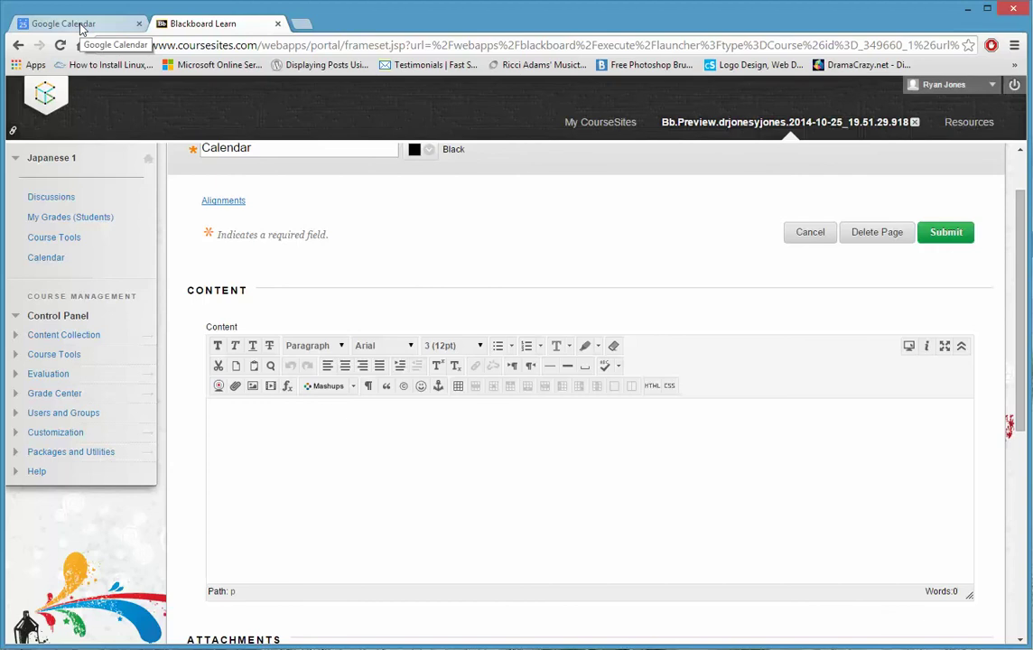
# Switch to Google Calendar and open the embed code's customization options from the Japanese 121 calendar's settings.
pyautogui.click(82, 30)
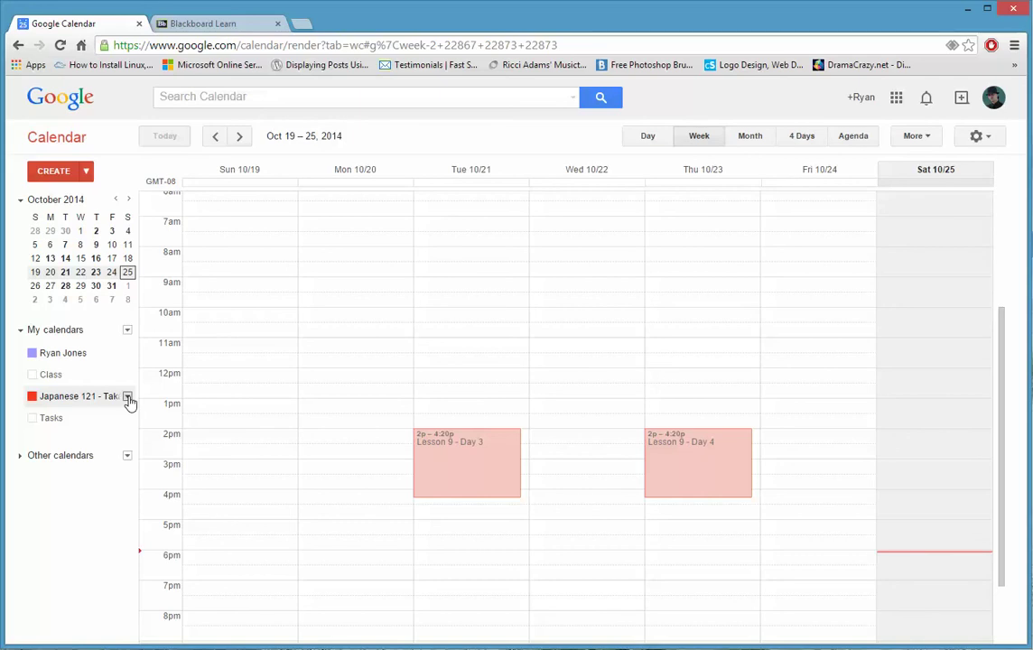
pyautogui.click(127, 398)
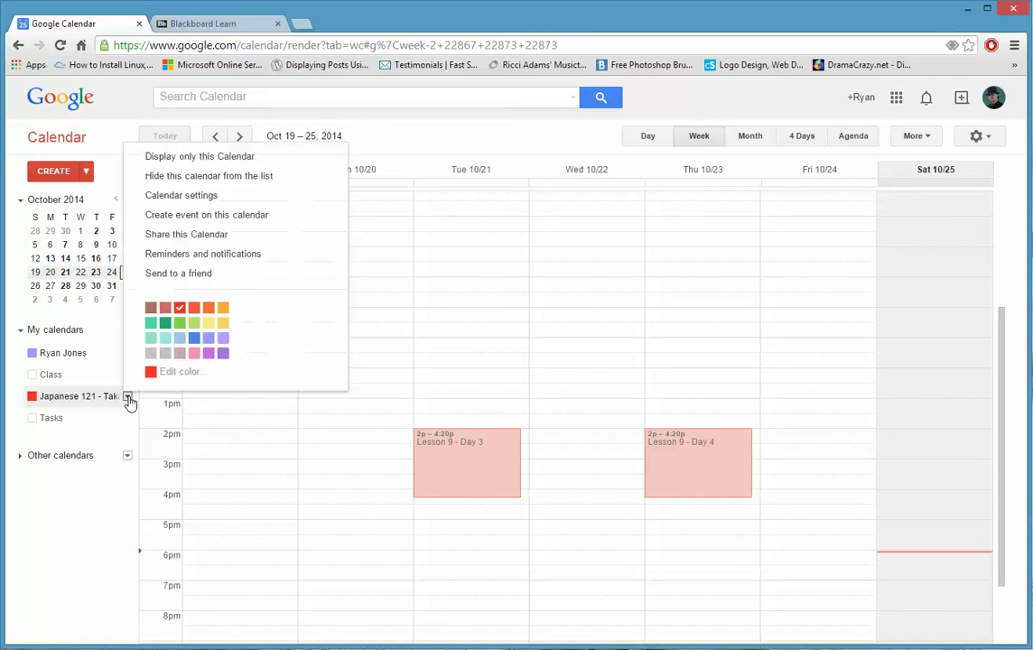
pyautogui.click(200, 196)
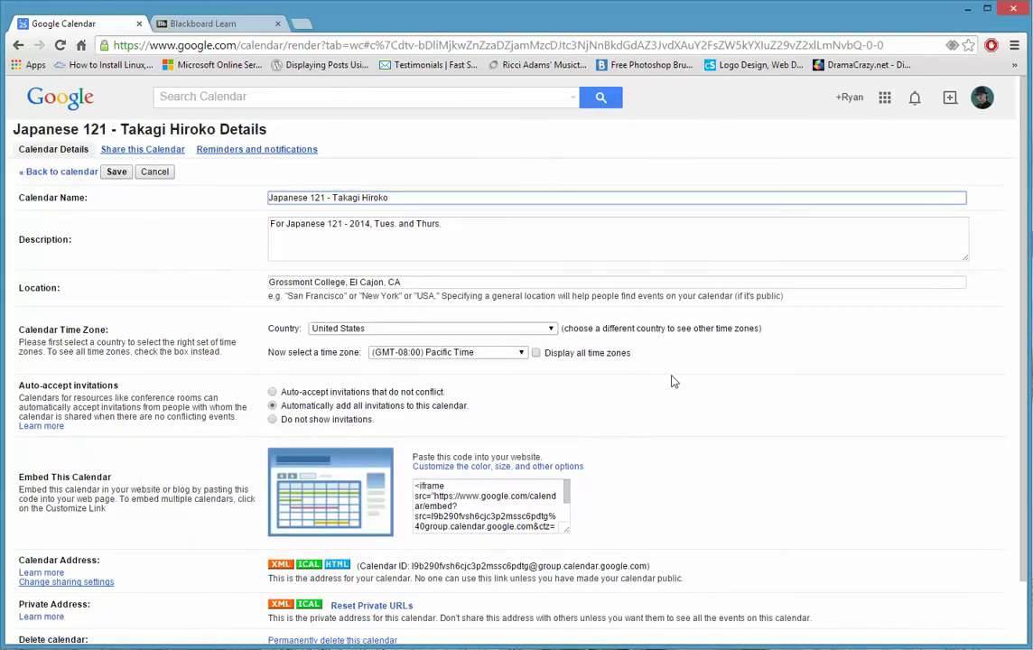
pyautogui.scroll(-2, 601, 342)
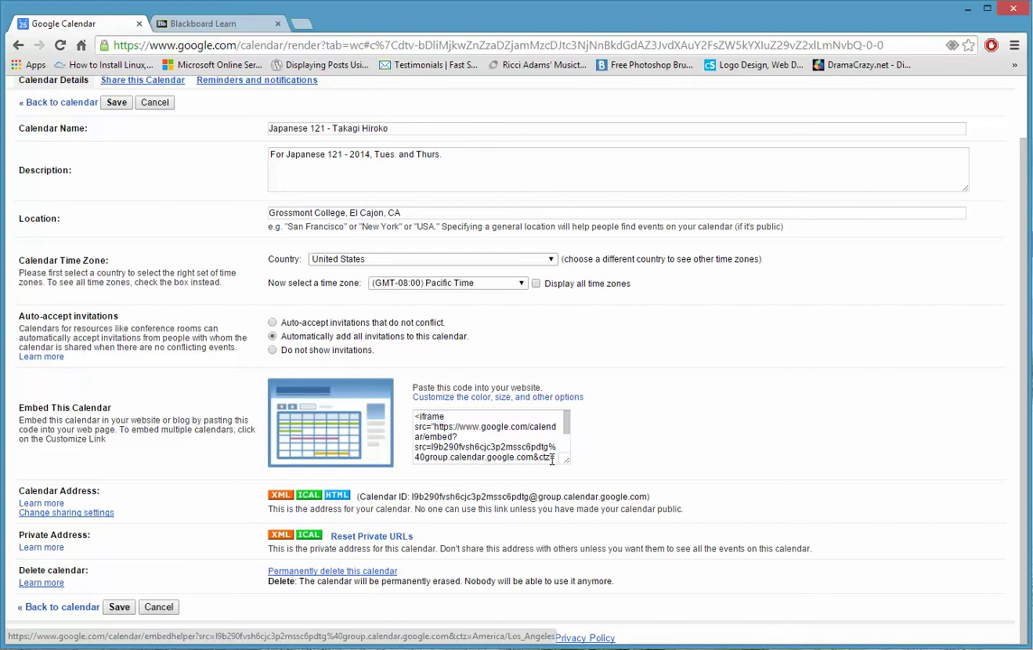
pyautogui.moveTo(560, 463); pyautogui.dragTo(617, 495)
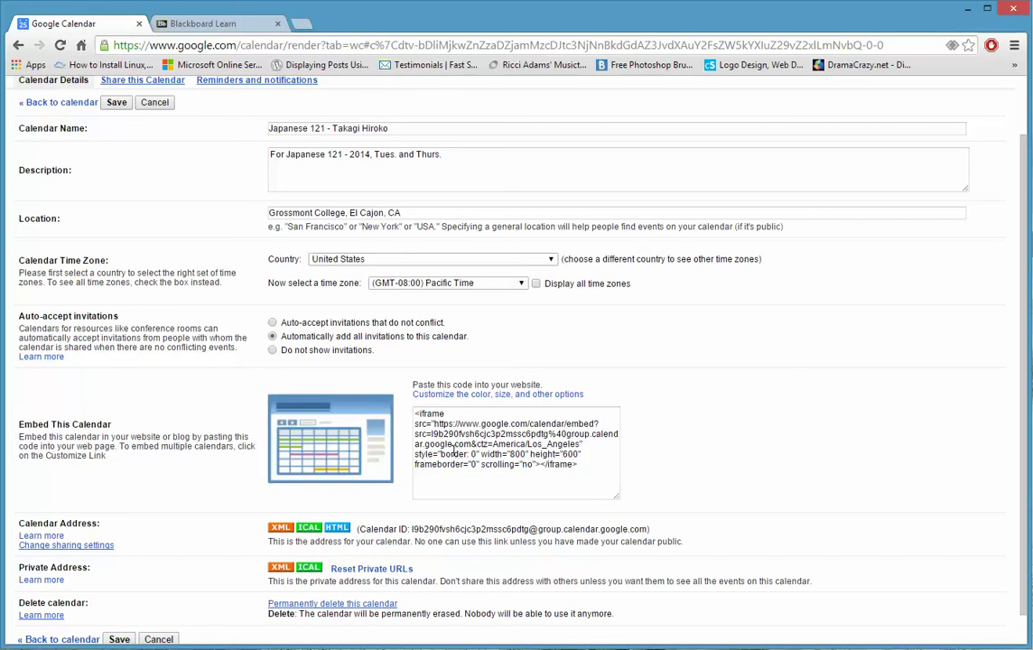
pyautogui.click(503, 394)
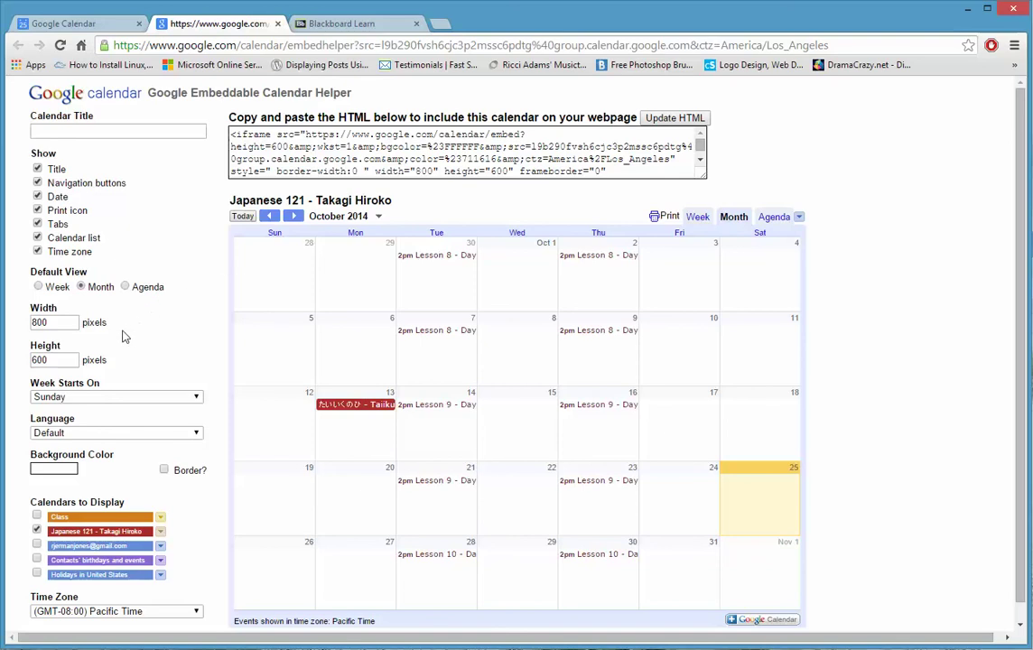
# Set the embedded calendar's width to 600 pixels.
pyautogui.click(63, 321)
pyautogui.moveTo(62, 322); pyautogui.dragTo(32, 287)
pyautogui.write('600')
pyautogui.press('Tab')
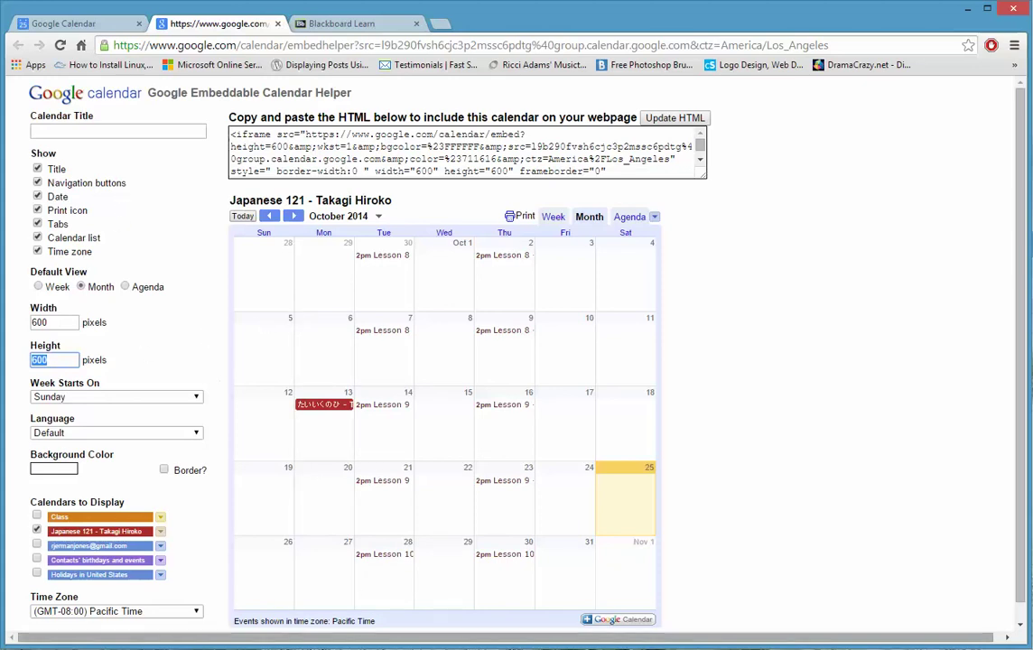
pyautogui.press('Tab')
pyautogui.press('Tab')
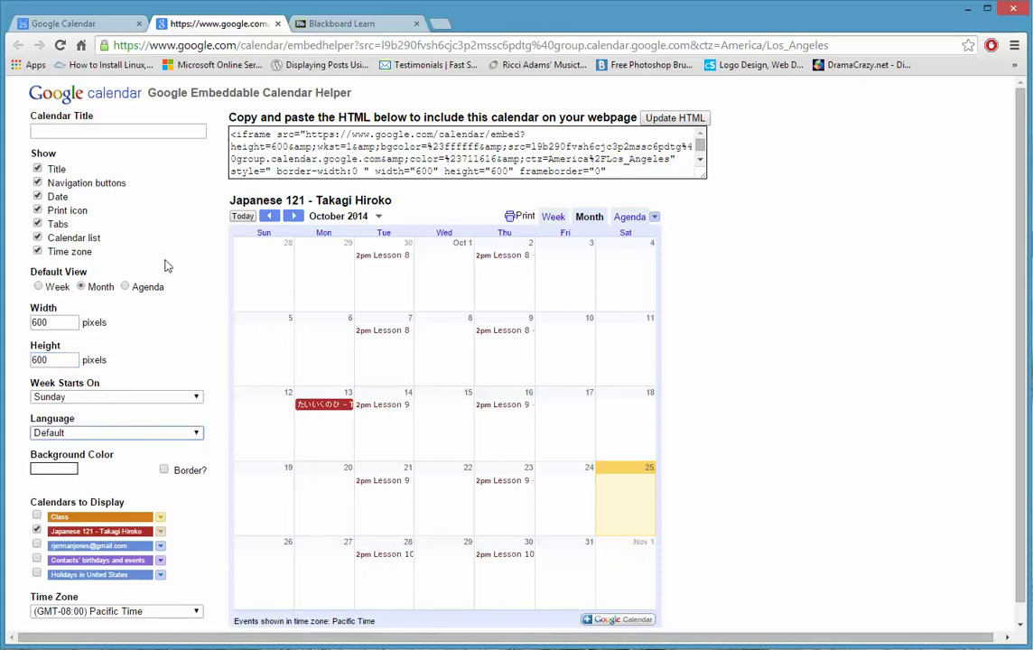
# Set the embedded calendar's title to "Japanese 121".
pyautogui.click(99, 130)
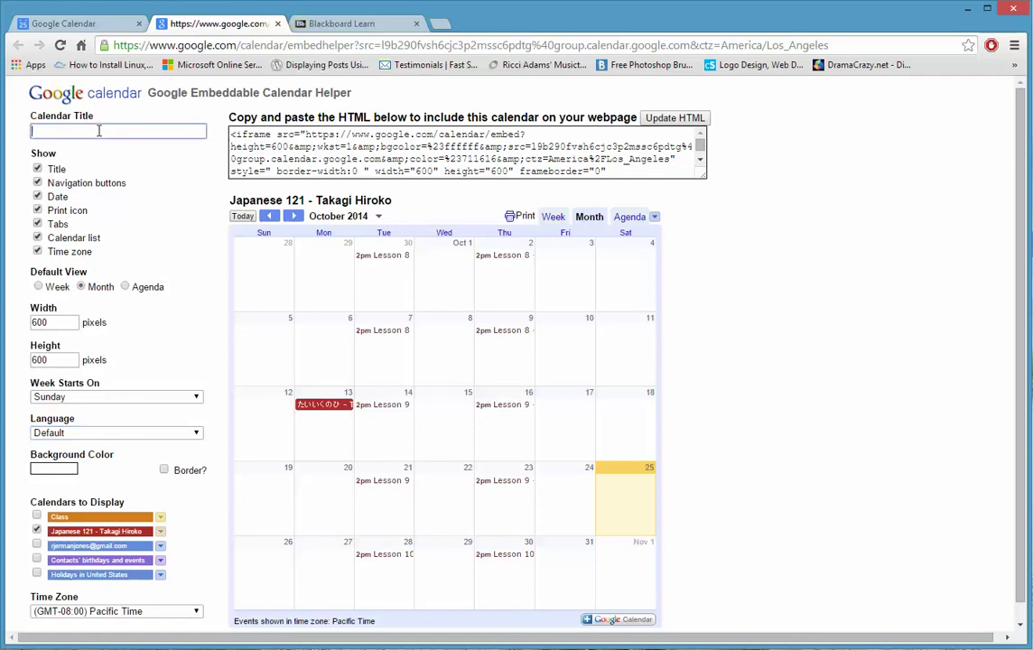
pyautogui.write('Calendar')
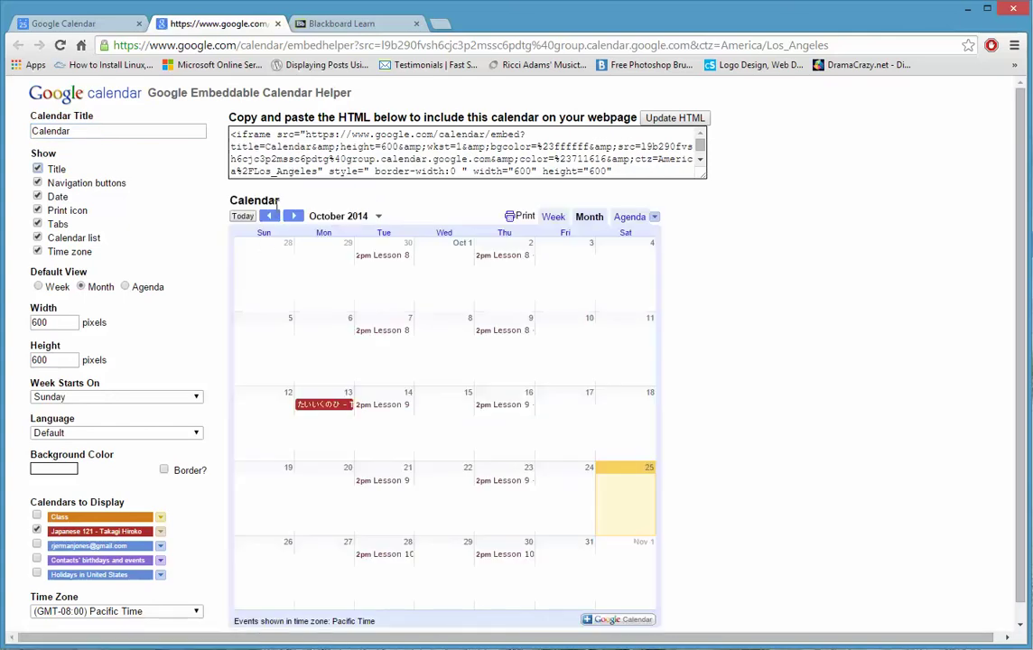
pyautogui.doubleClick(41, 131)
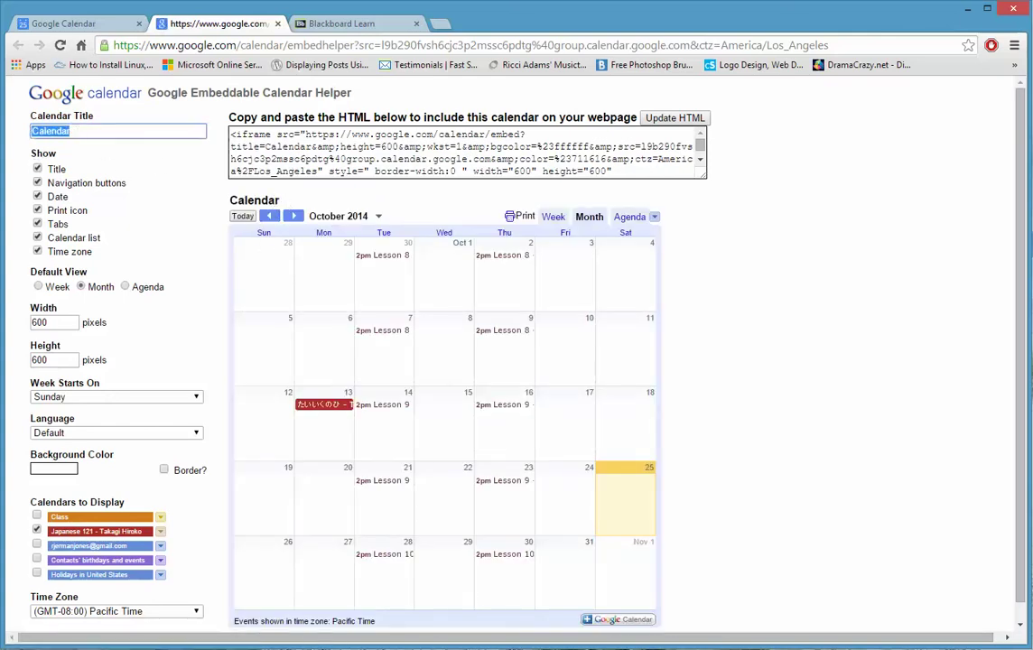
pyautogui.write('Japanese 121')
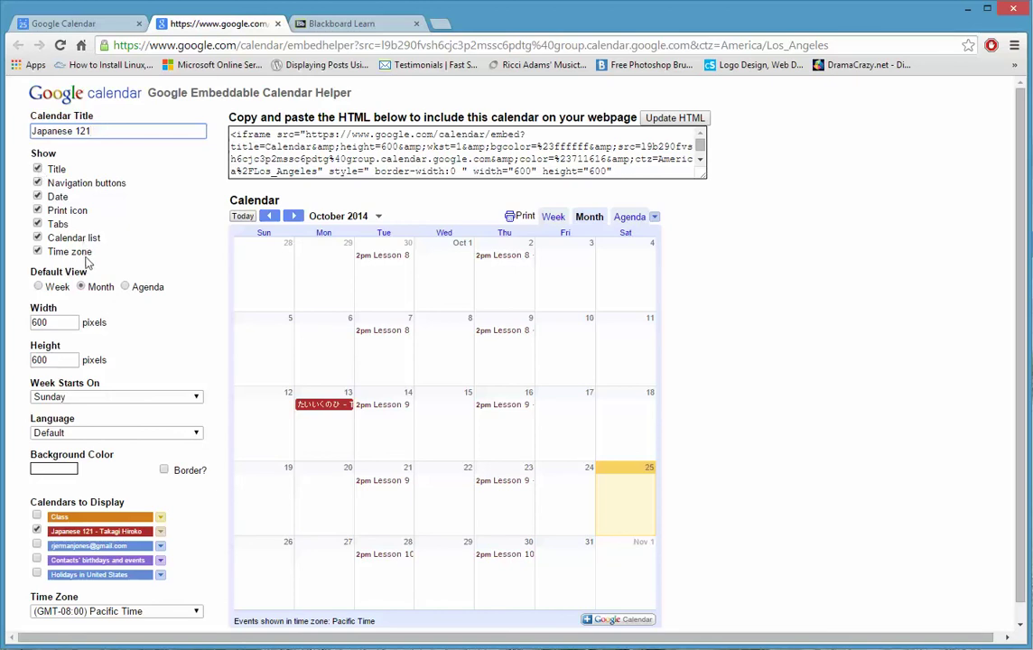
# Try the Week and Month default views, then set the embedded calendar's default view to Agenda and refresh its HTML code.
pyautogui.click(44, 288)
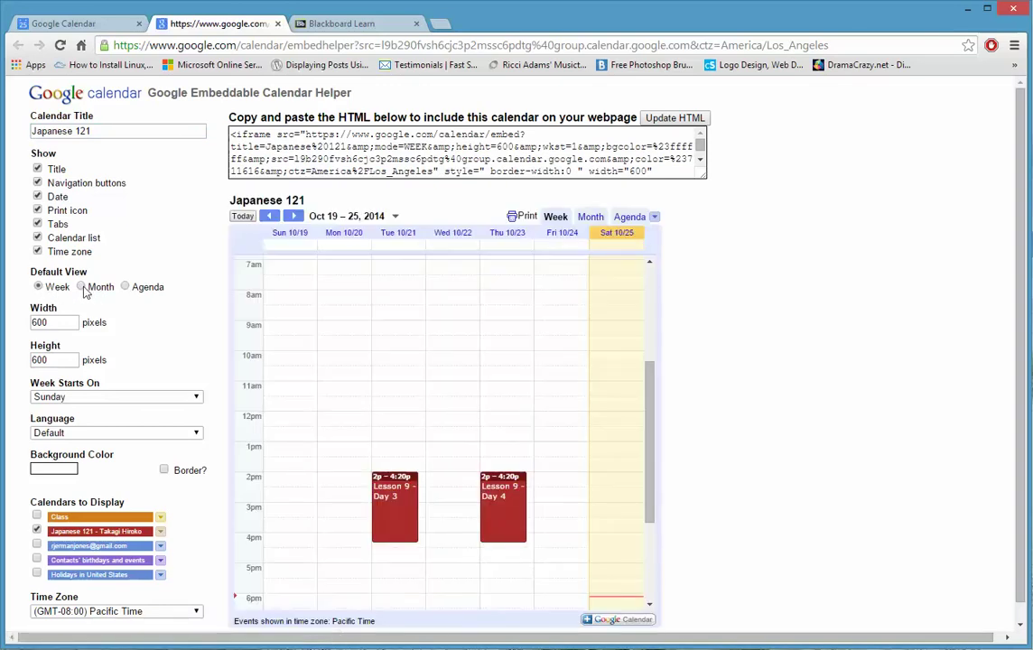
pyautogui.click(81, 287)
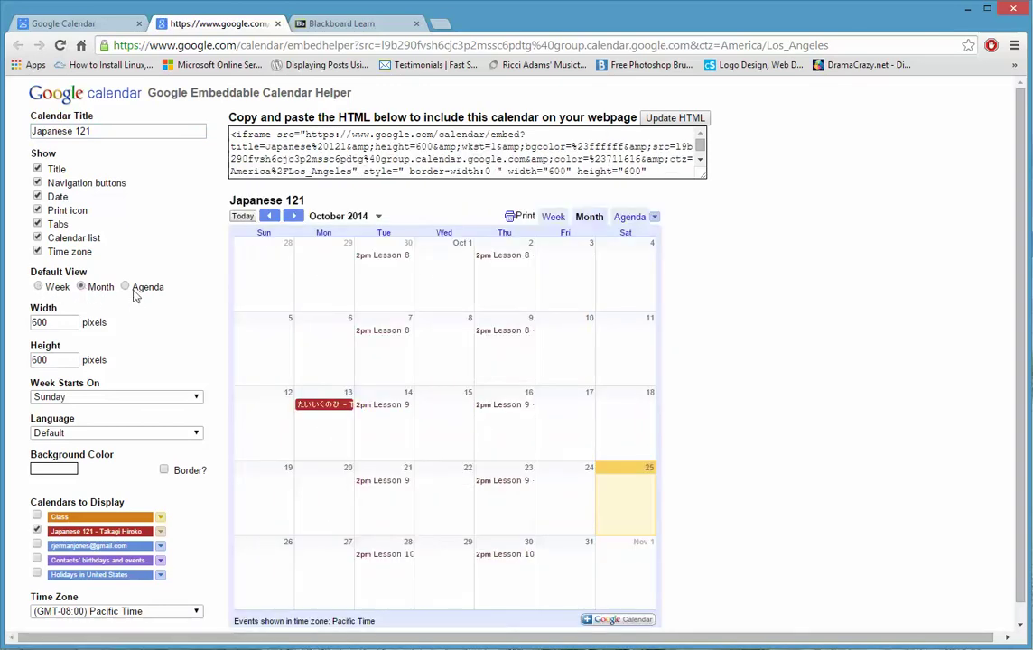
pyautogui.click(125, 287)
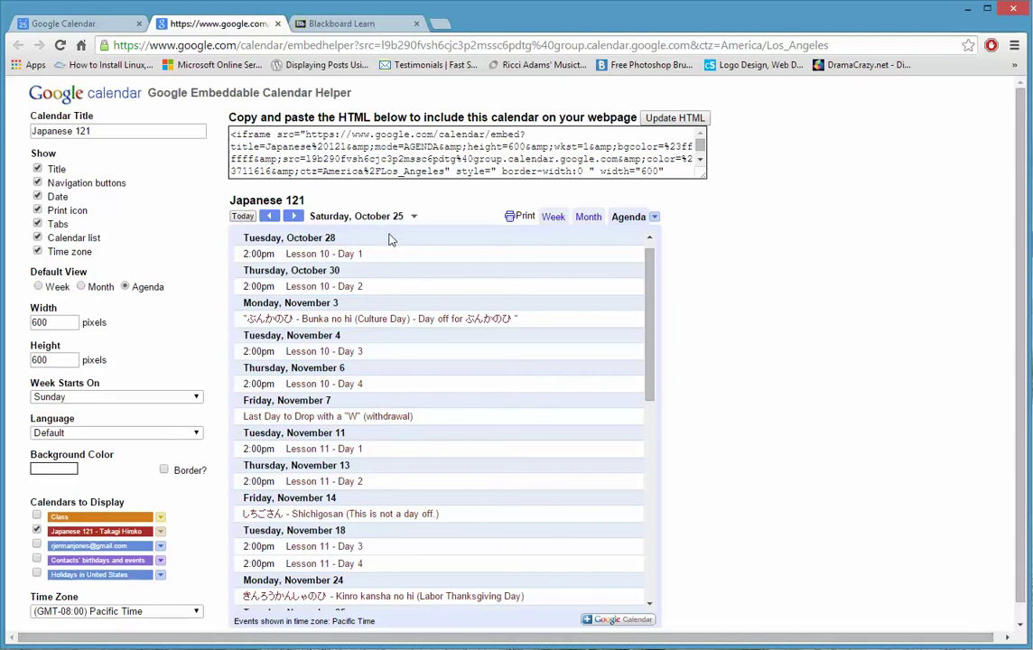
pyautogui.click(675, 121)
# Enlarge the embed code box and copy the complete iframe code.
pyautogui.moveTo(703, 178); pyautogui.dragTo(736, 226)
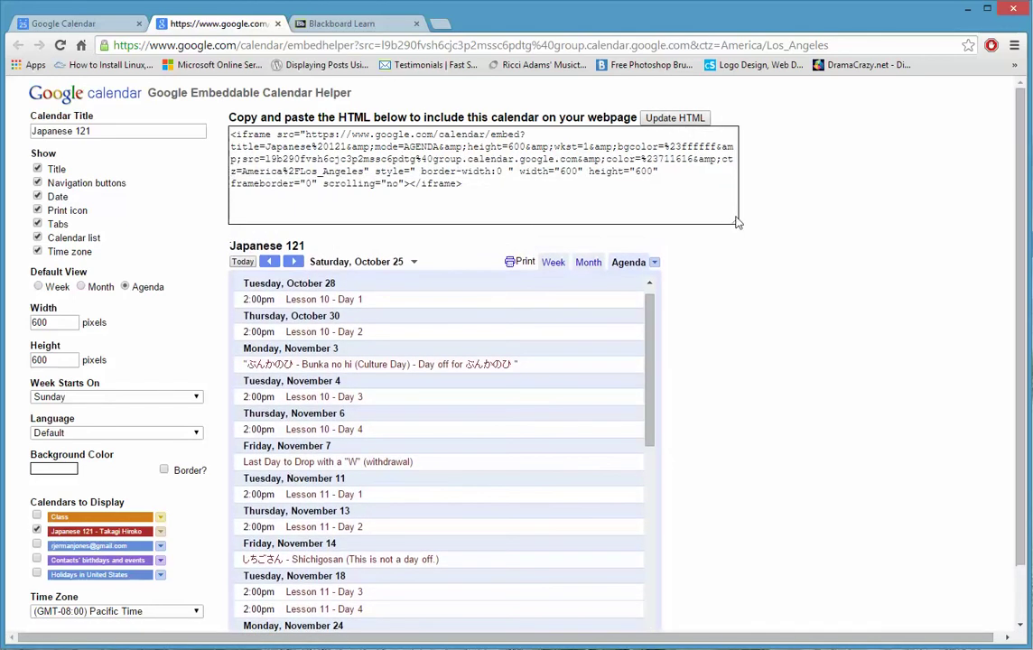
pyautogui.moveTo(736, 227); pyautogui.dragTo(742, 230)
pyautogui.moveTo(370, 183); pyautogui.dragTo(229, 134)
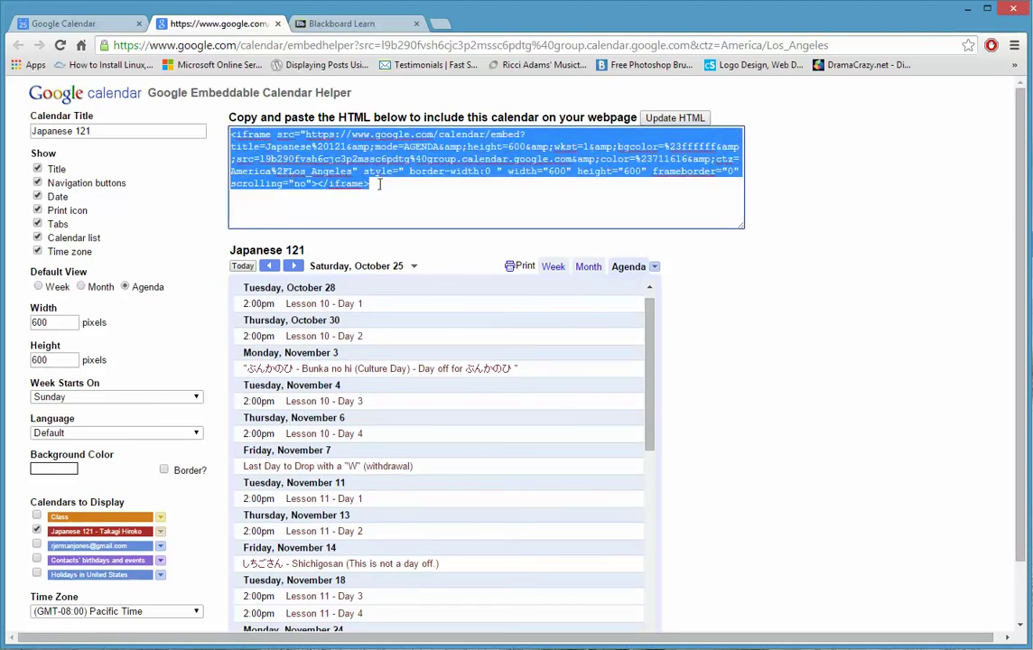
pyautogui.rightClick(330, 171)
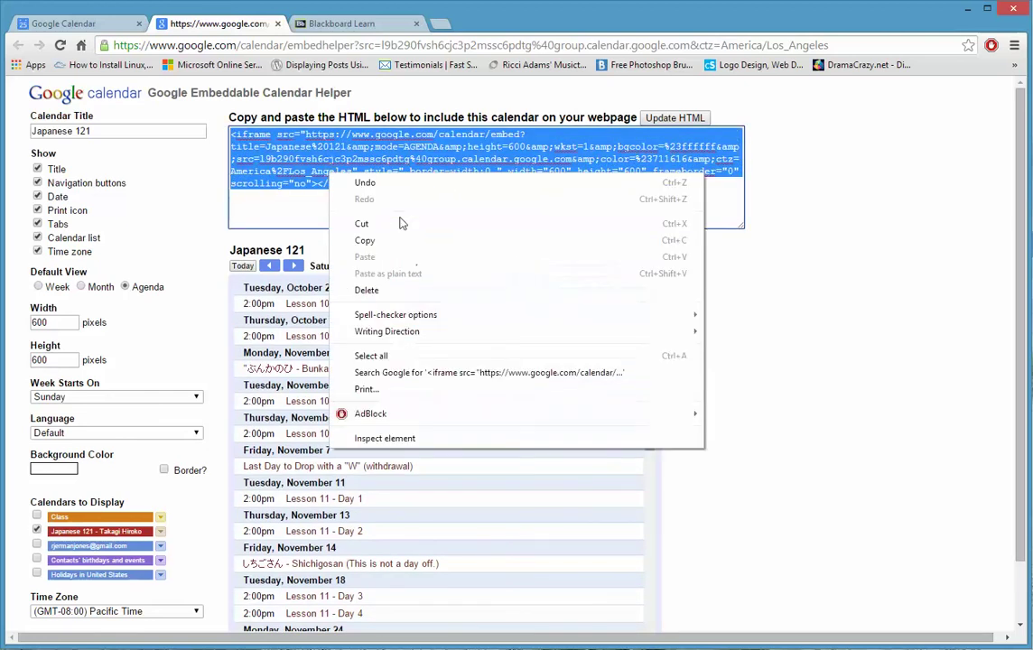
pyautogui.click(361, 238)
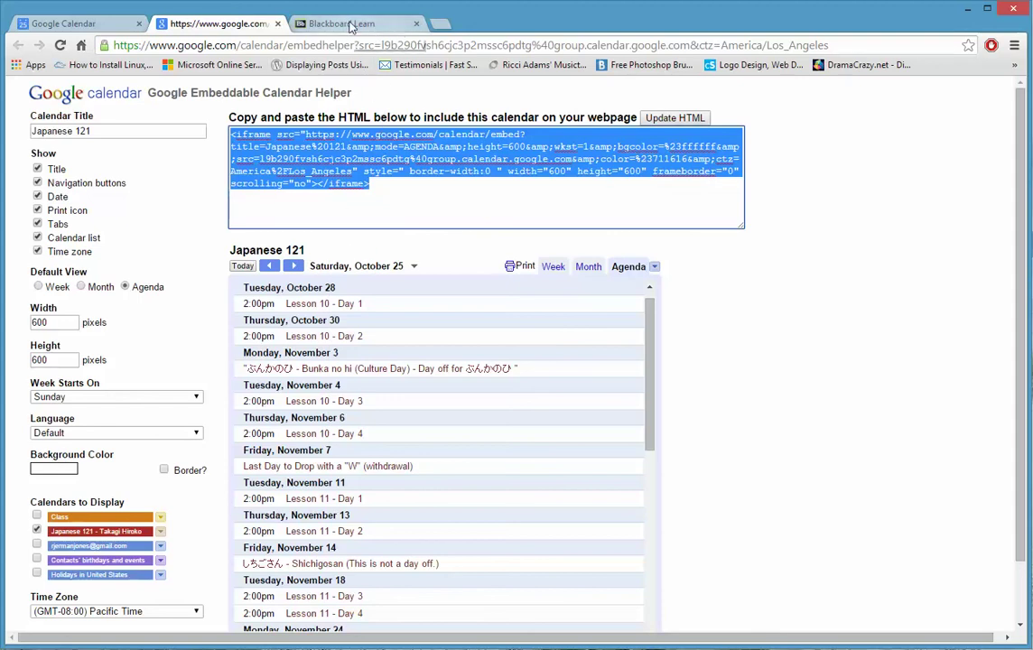
# Switch to Blackboard Learn and insert the copied iframe code into the Calendar page's content through the editor's HTML code view.
pyautogui.click(348, 24)
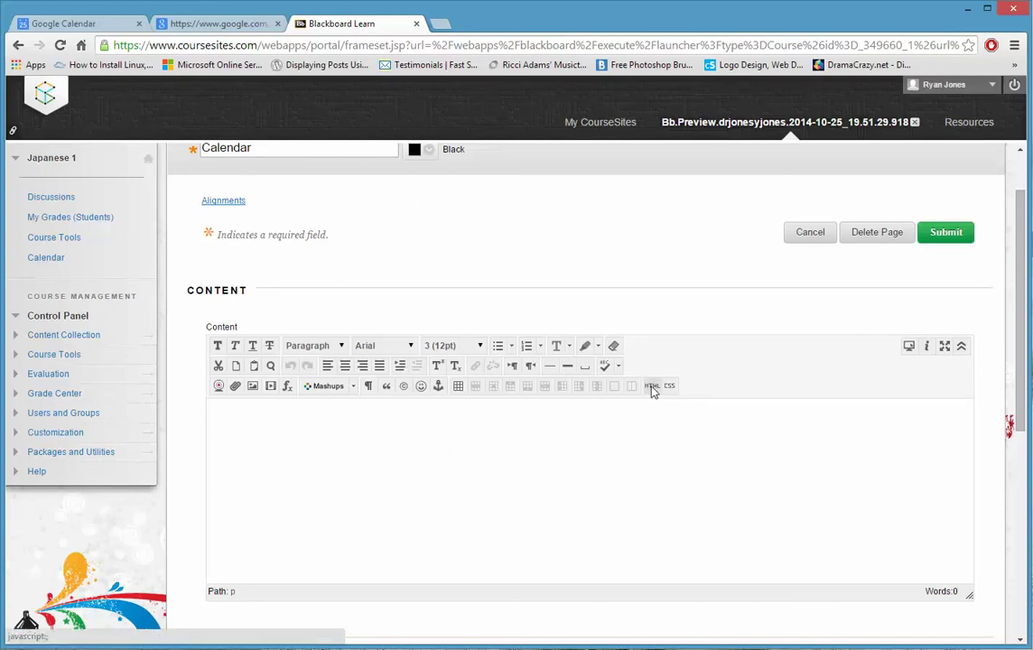
pyautogui.click(962, 348)
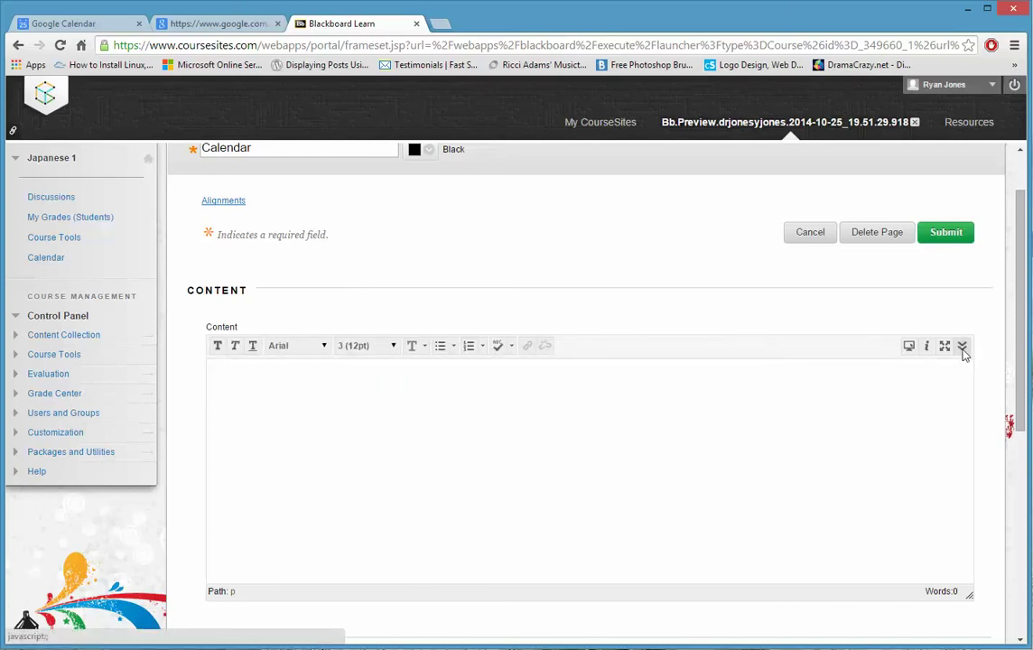
pyautogui.click(962, 350)
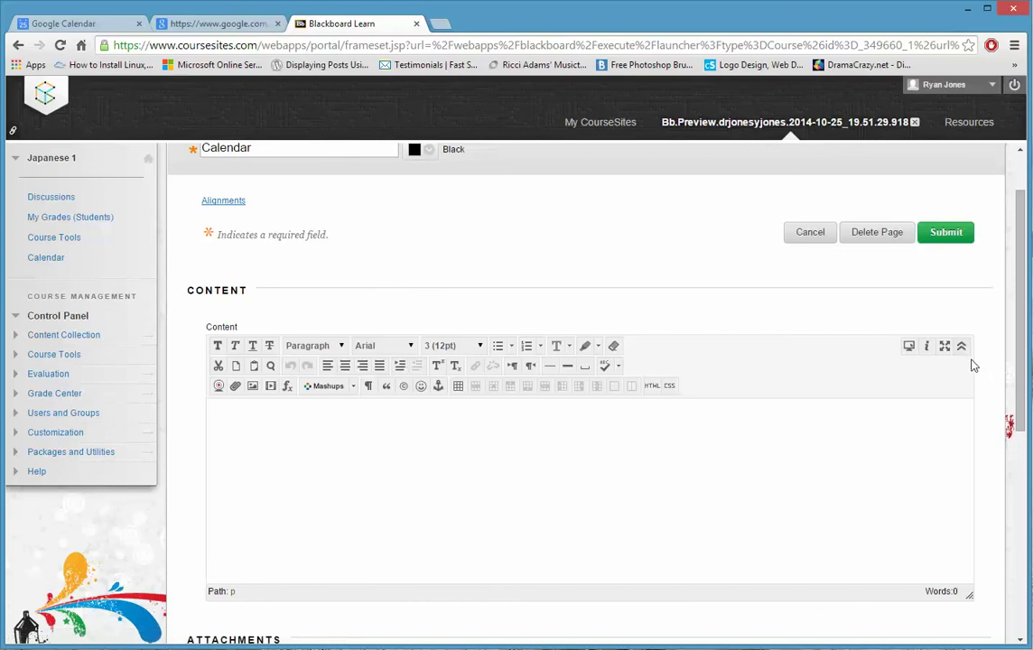
pyautogui.click(653, 391)
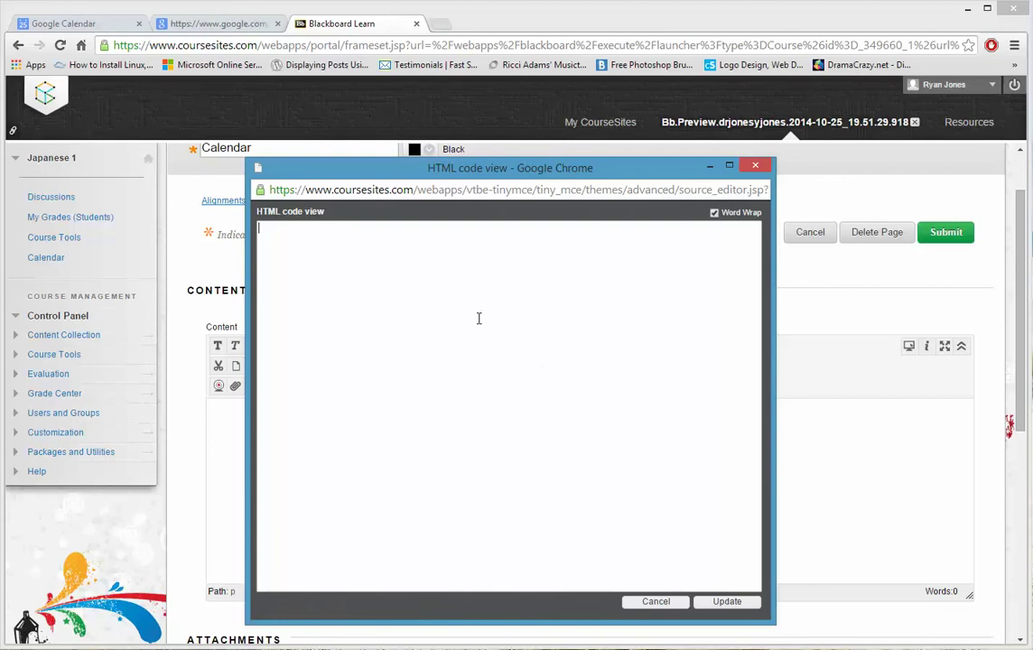
pyautogui.rightClick(367, 279)
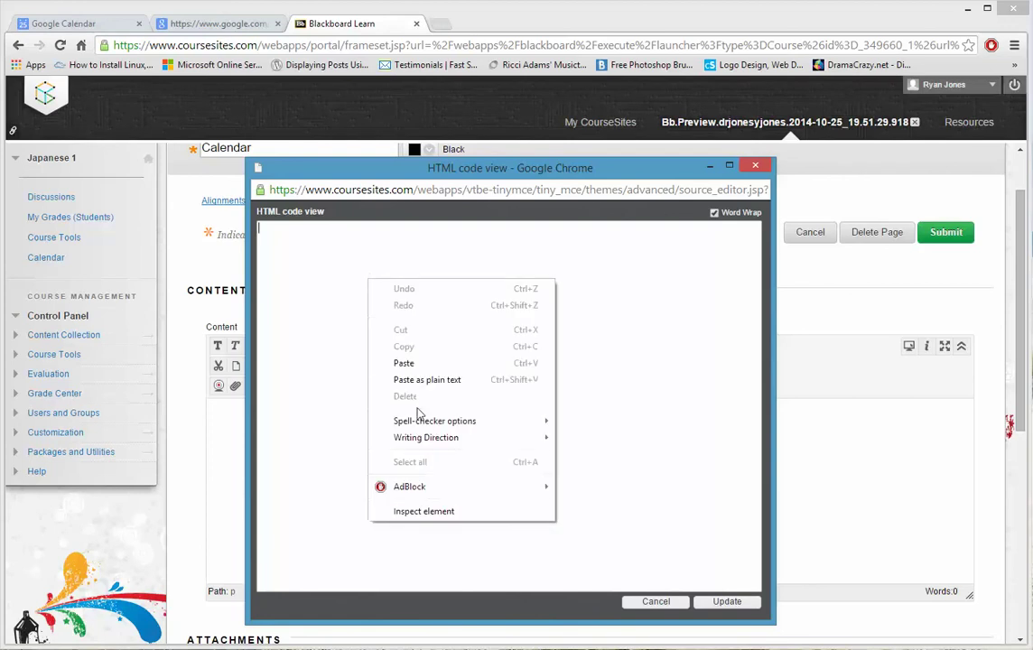
pyautogui.click(398, 362)
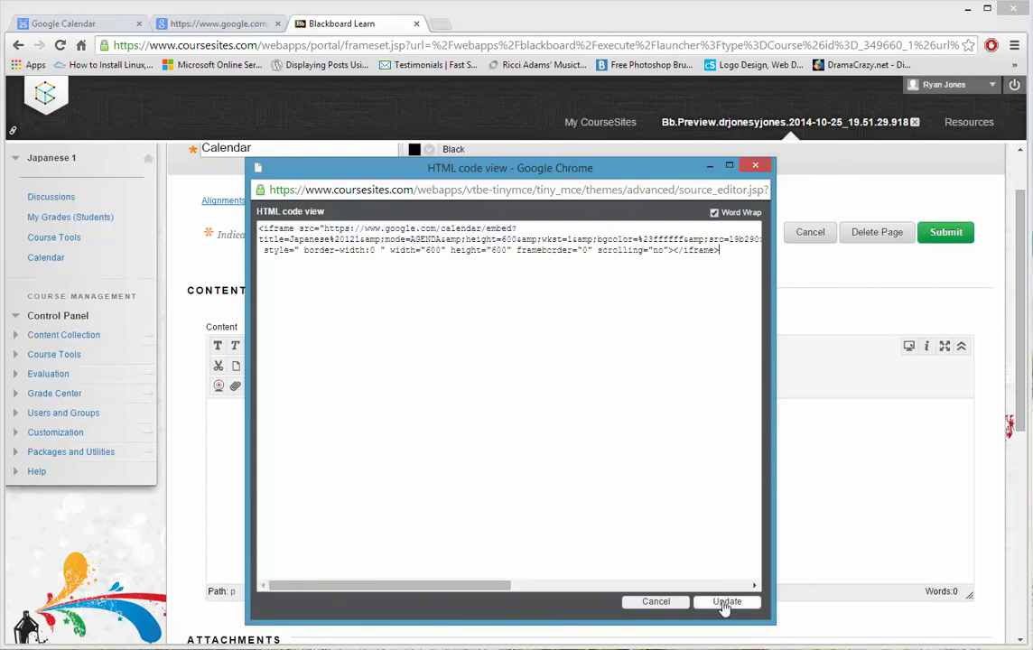
pyautogui.click(726, 601)
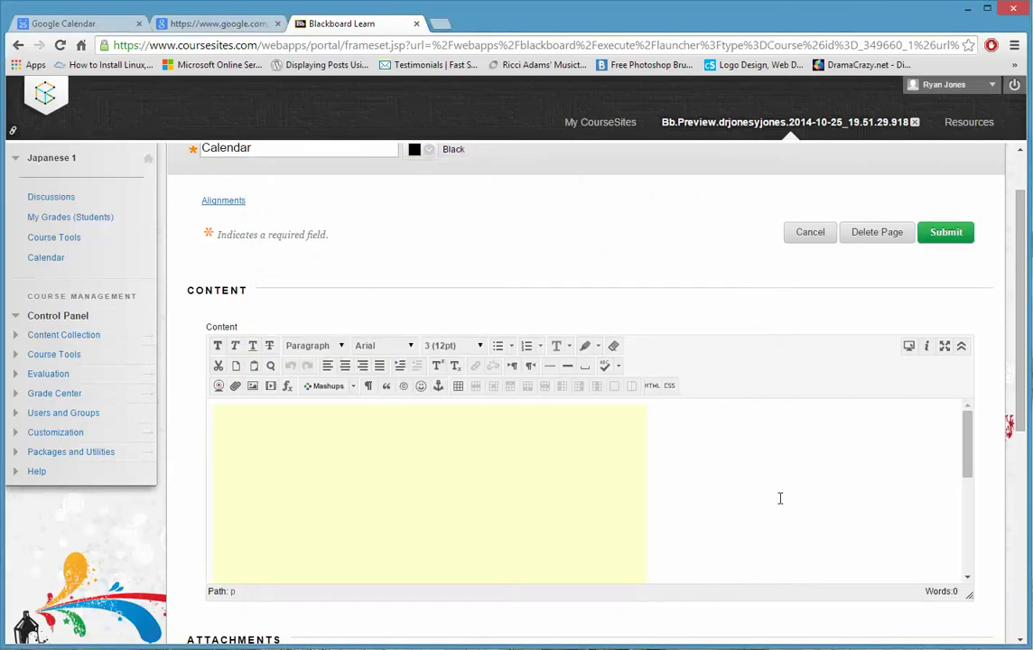
# Check the embedded calendar placeholder in the content editor and submit the Calendar page.
pyautogui.scroll(-2, 634, 525)
pyautogui.scroll(-2, 581, 523)
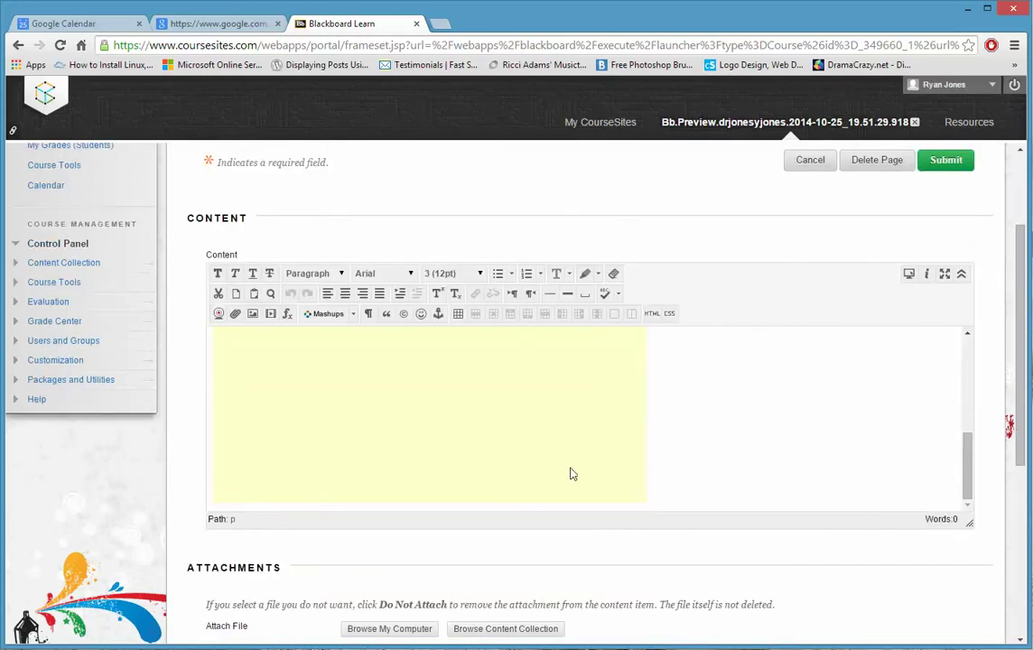
pyautogui.scroll(1, 968, 423)
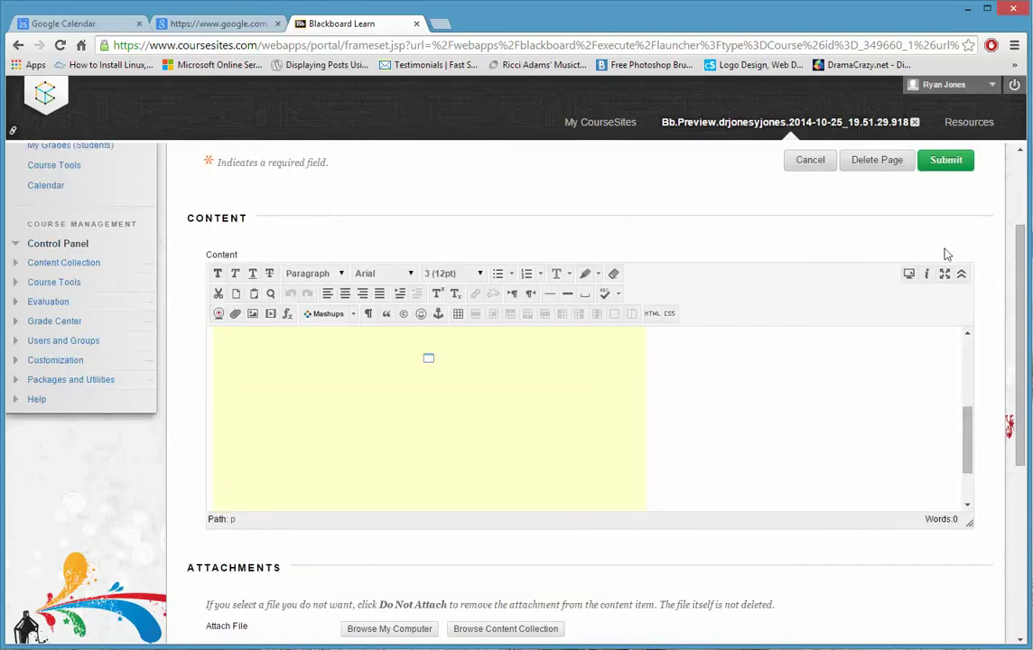
pyautogui.click(943, 162)
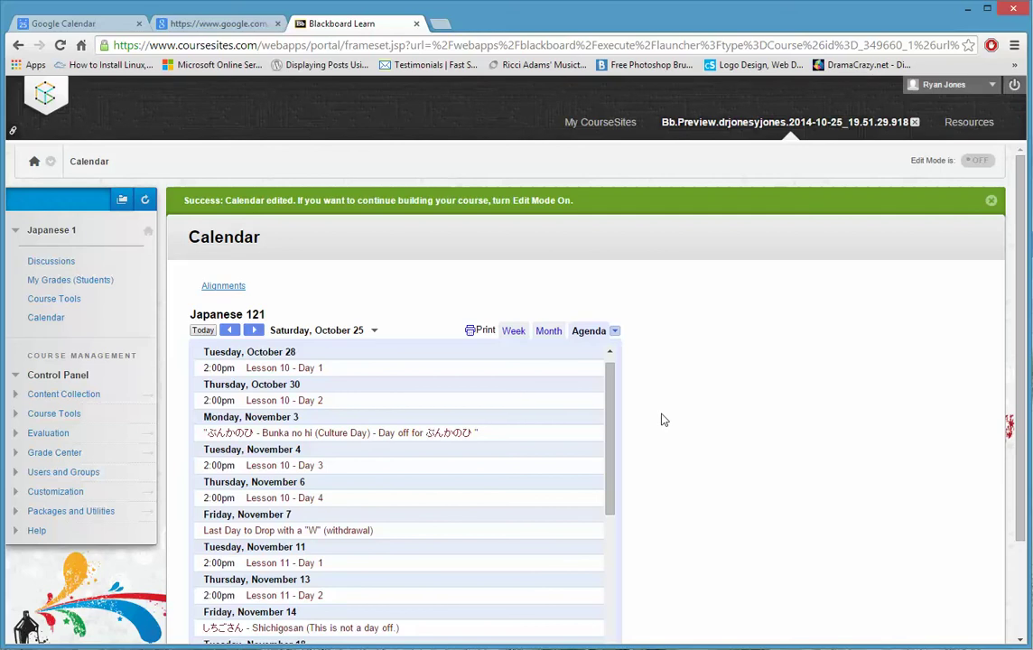
# Examine the embedded Japanese 121 calendar on the course page in its Month and Week views.
pyautogui.scroll(-1, 664, 420)
pyautogui.click(548, 259)
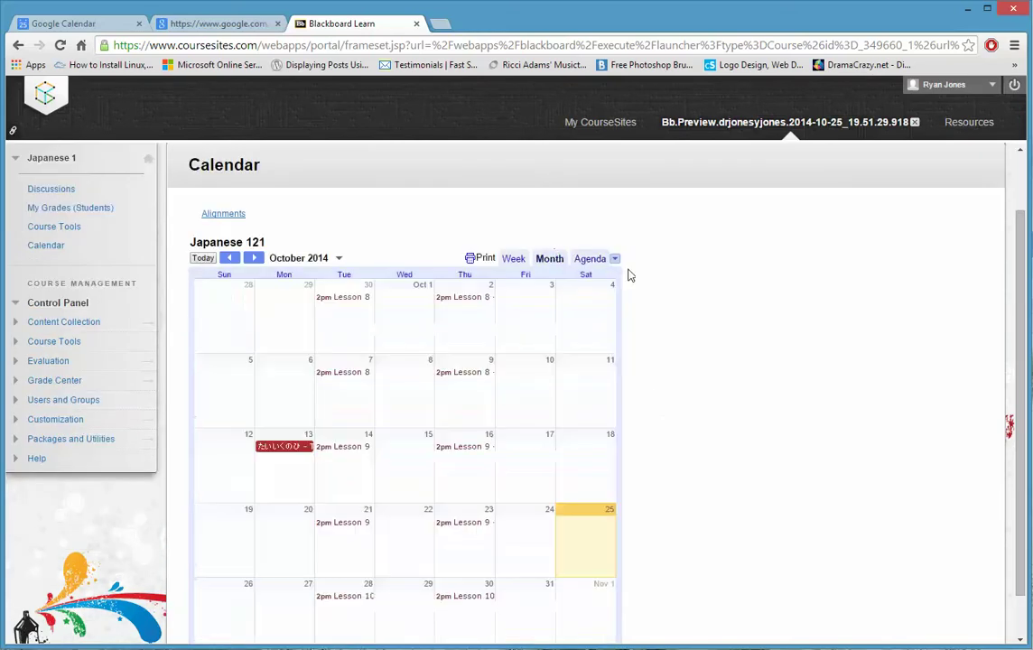
pyautogui.click(513, 258)
pyautogui.scroll(-1, 639, 361)
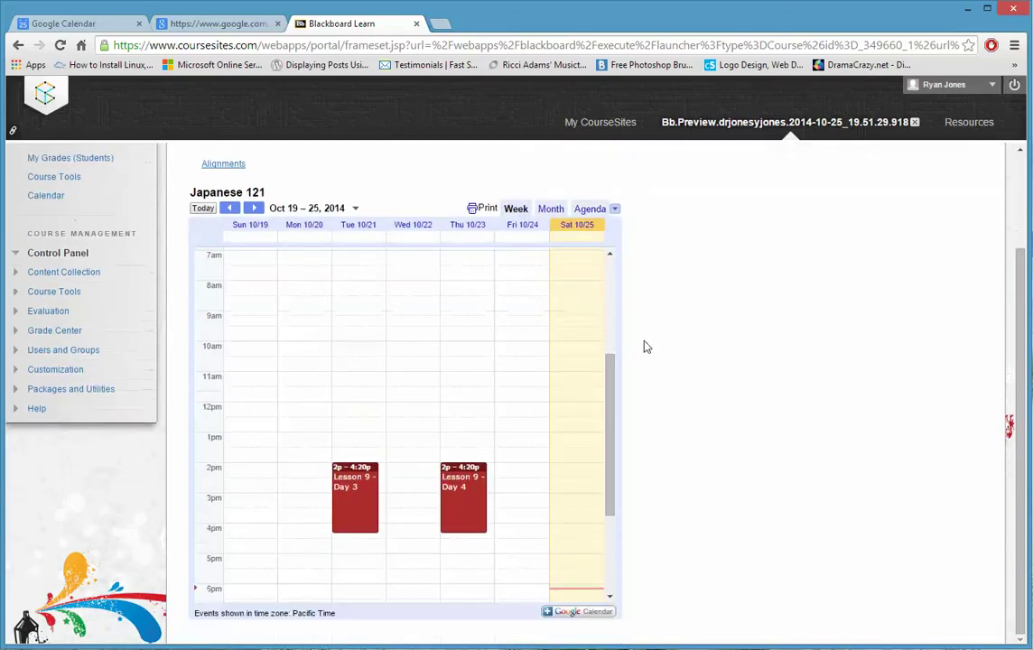
pyautogui.scroll(2, 596, 447)
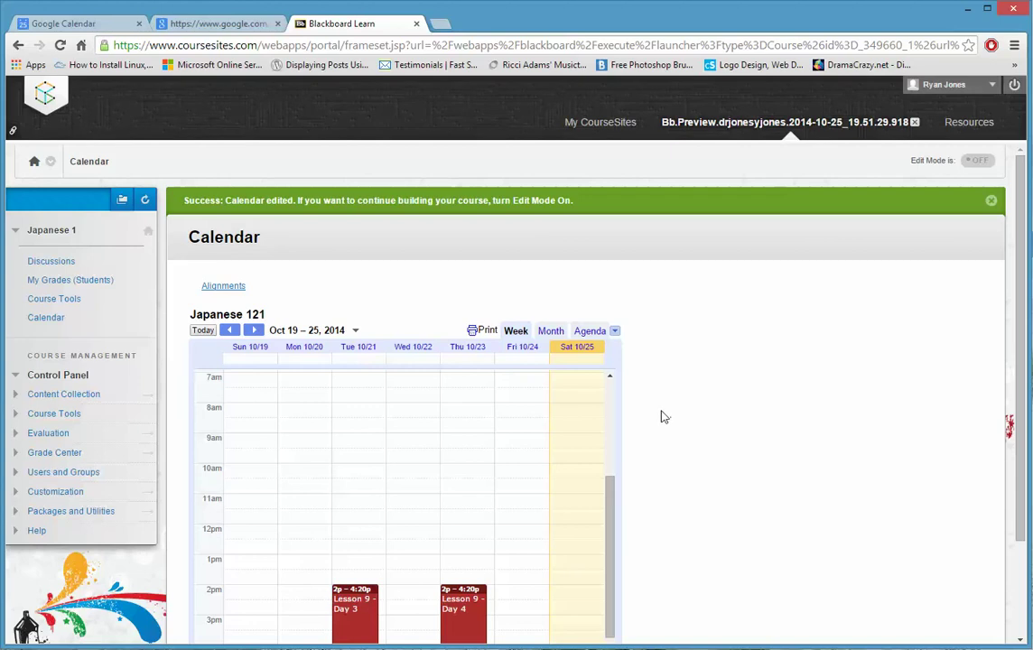
pyautogui.scroll(-2, 694, 477)
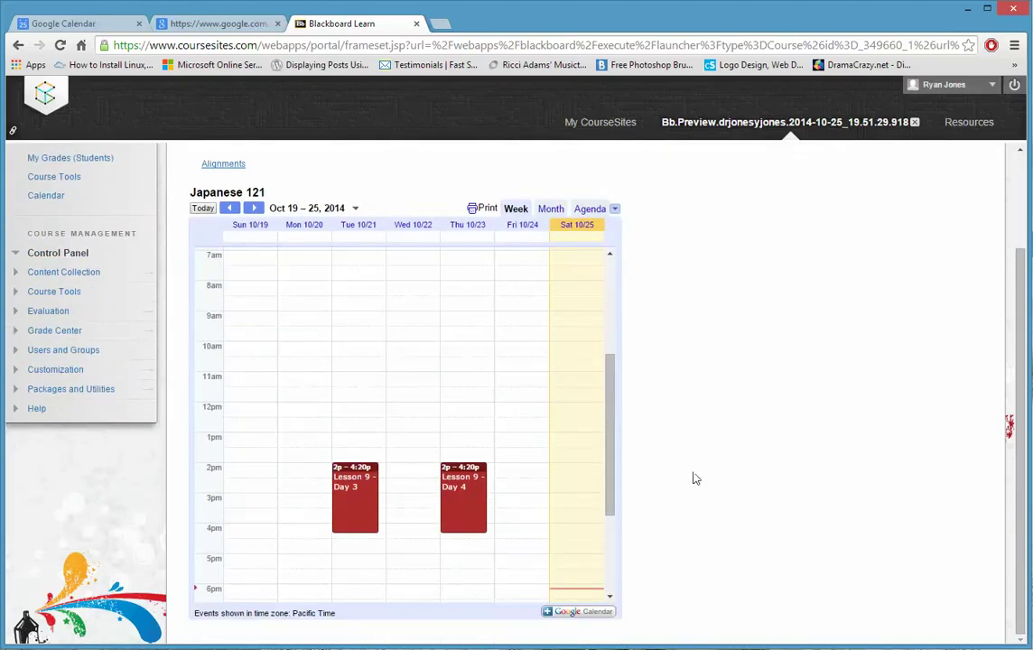
pyautogui.scroll(2, 694, 477)
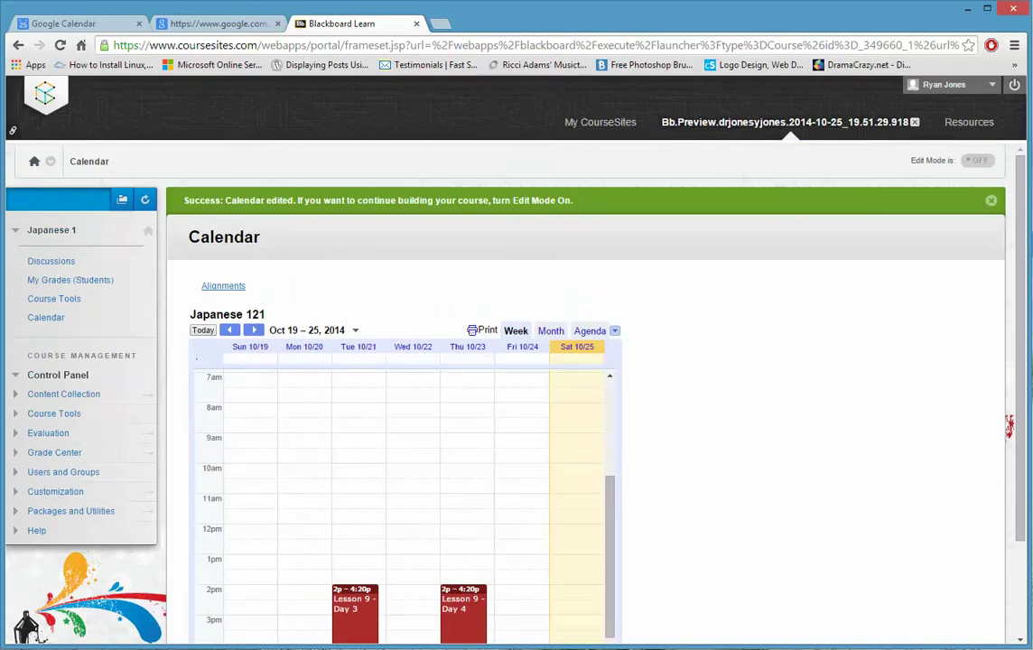
pyautogui.scroll(-3, 595, 402)
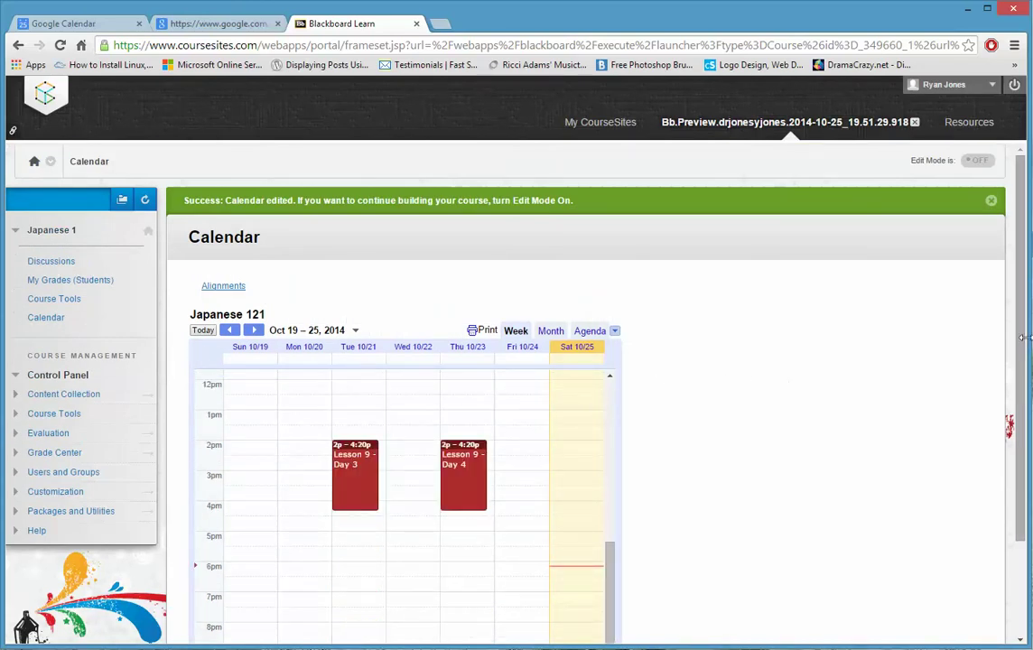
pyautogui.scroll(-2, 1023, 338)
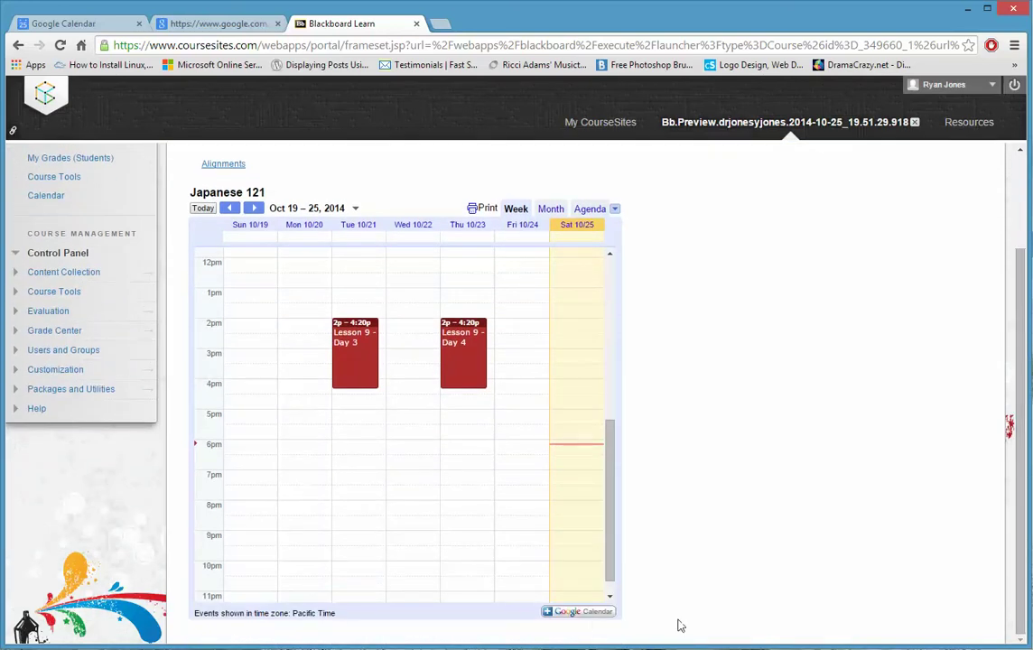